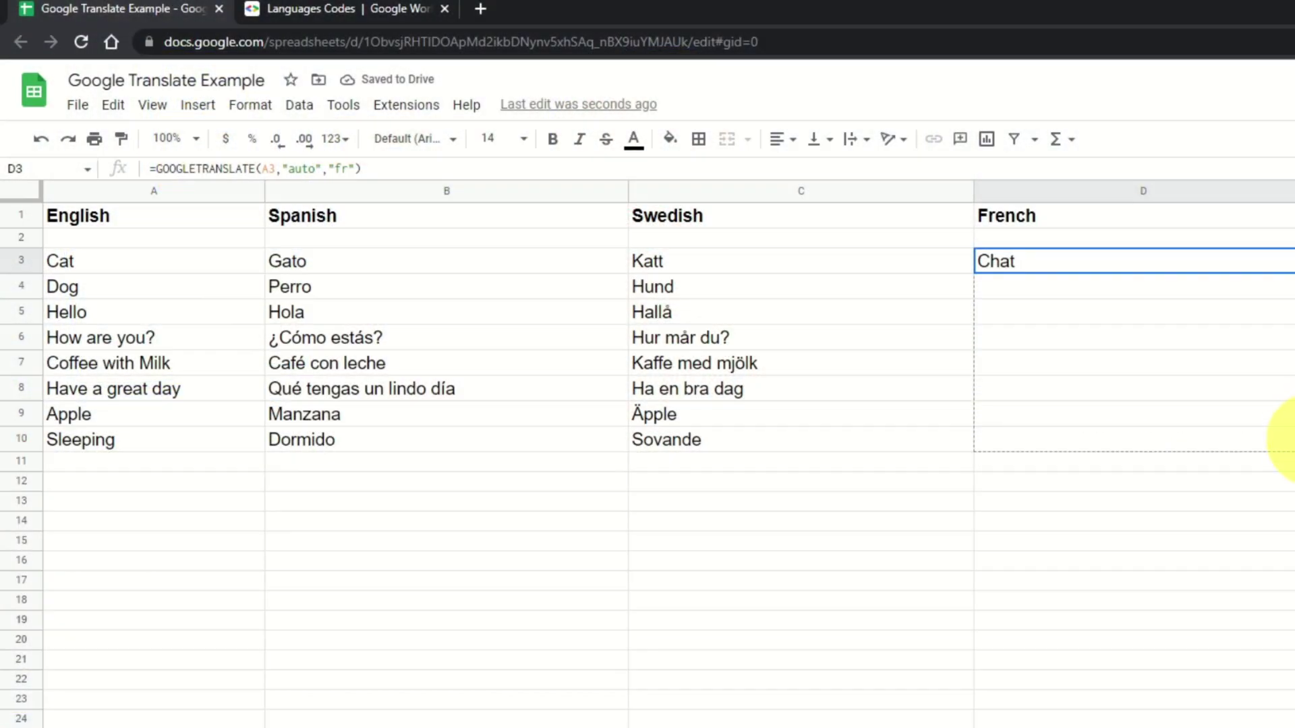
- Copy D3's French GOOGLETRANSLATE formula down through D10
left_click_drag(1290, 440, 1289, 445)
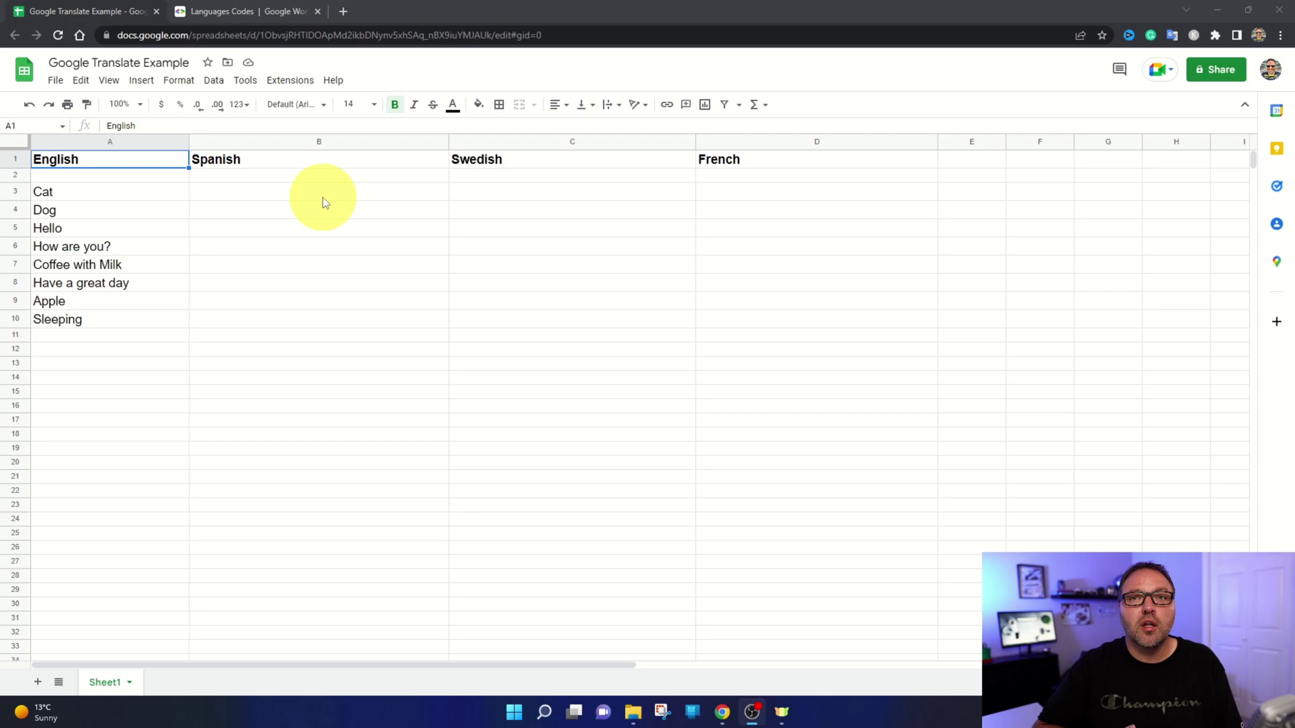
- Look up the codes en, es, sv and fr in the Languages Codes table, then return to the spreadsheet
left_click(250, 14)
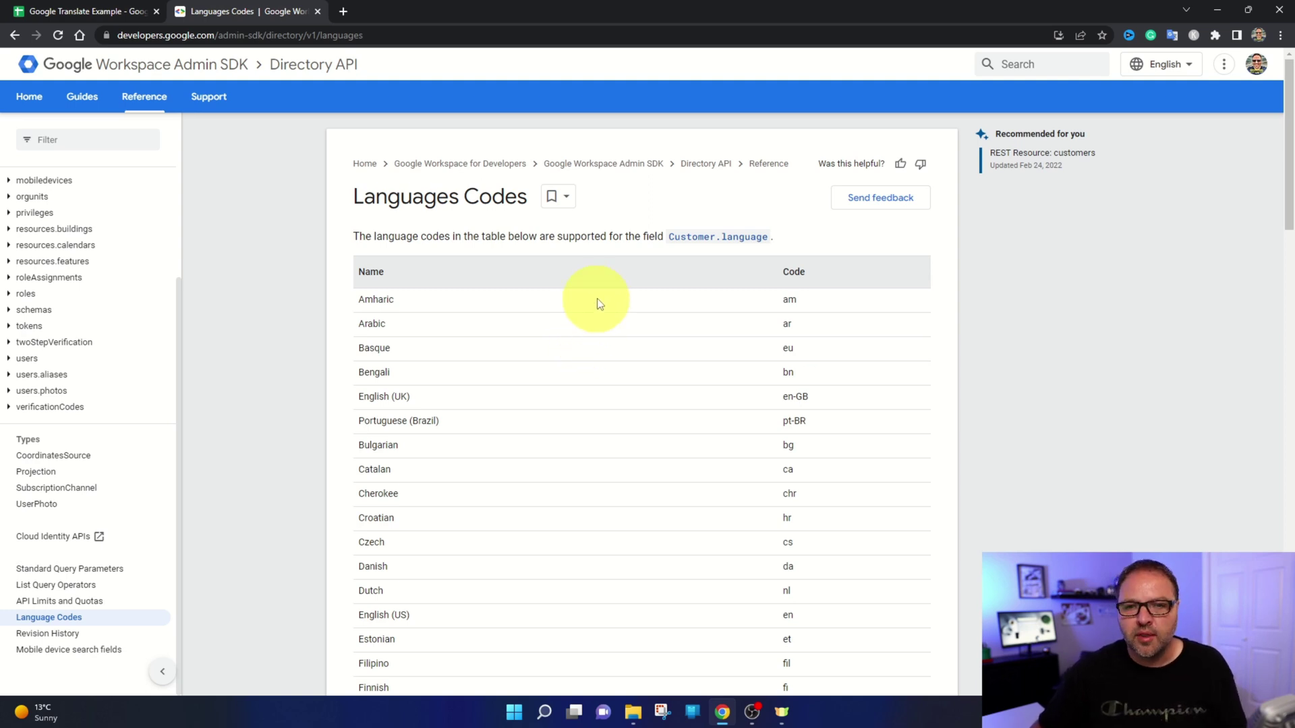
scroll(604, 291, "down", 2)
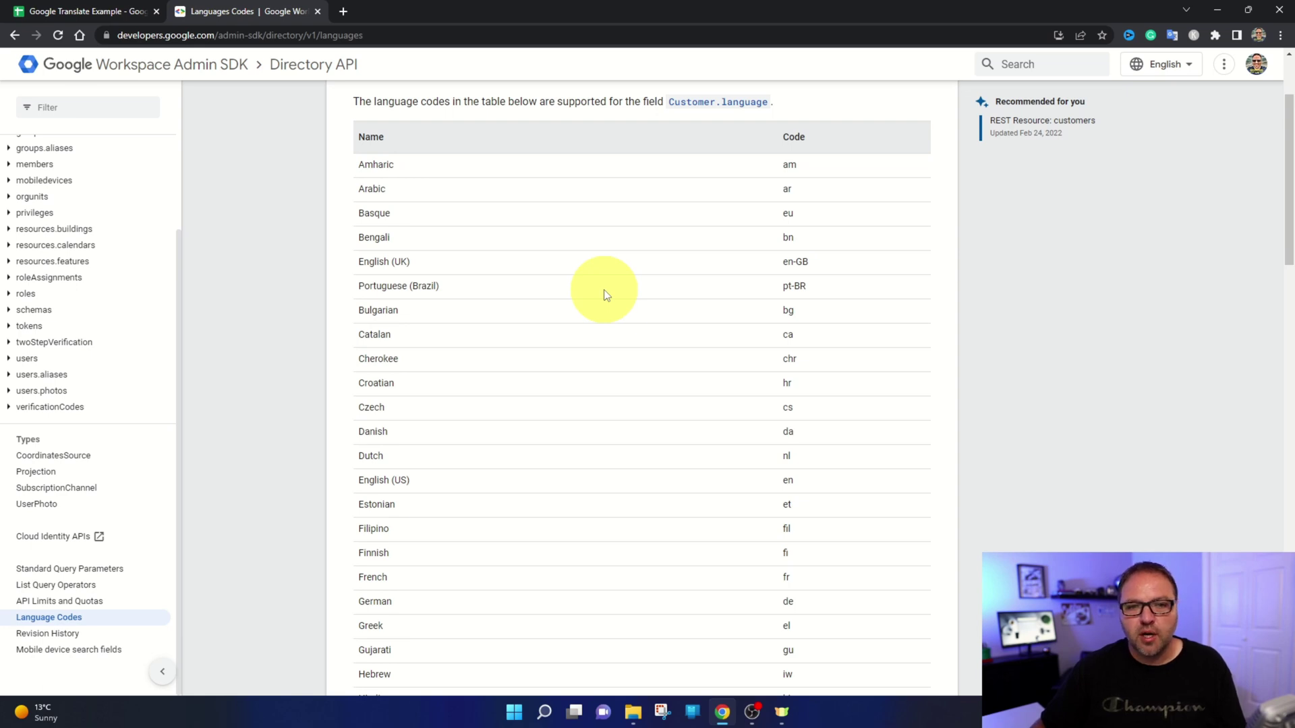
scroll(604, 290, "down", 2)
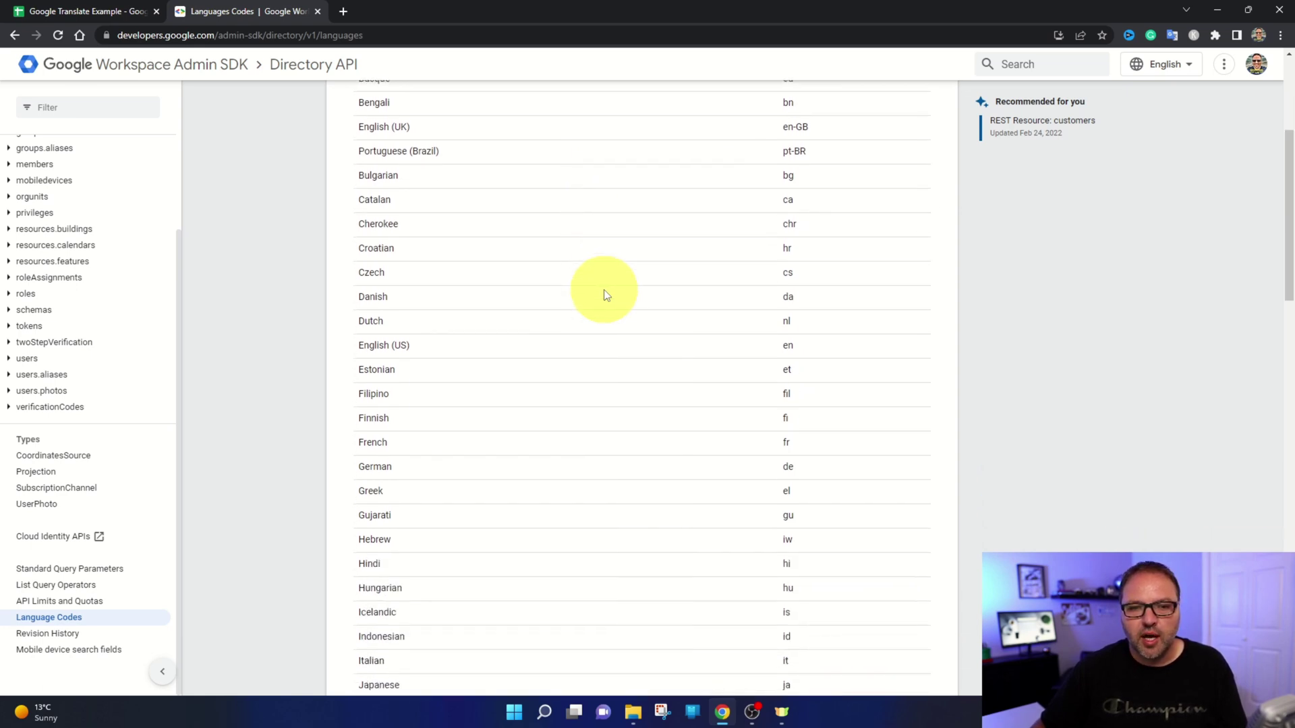
scroll(605, 292, "down", 1)
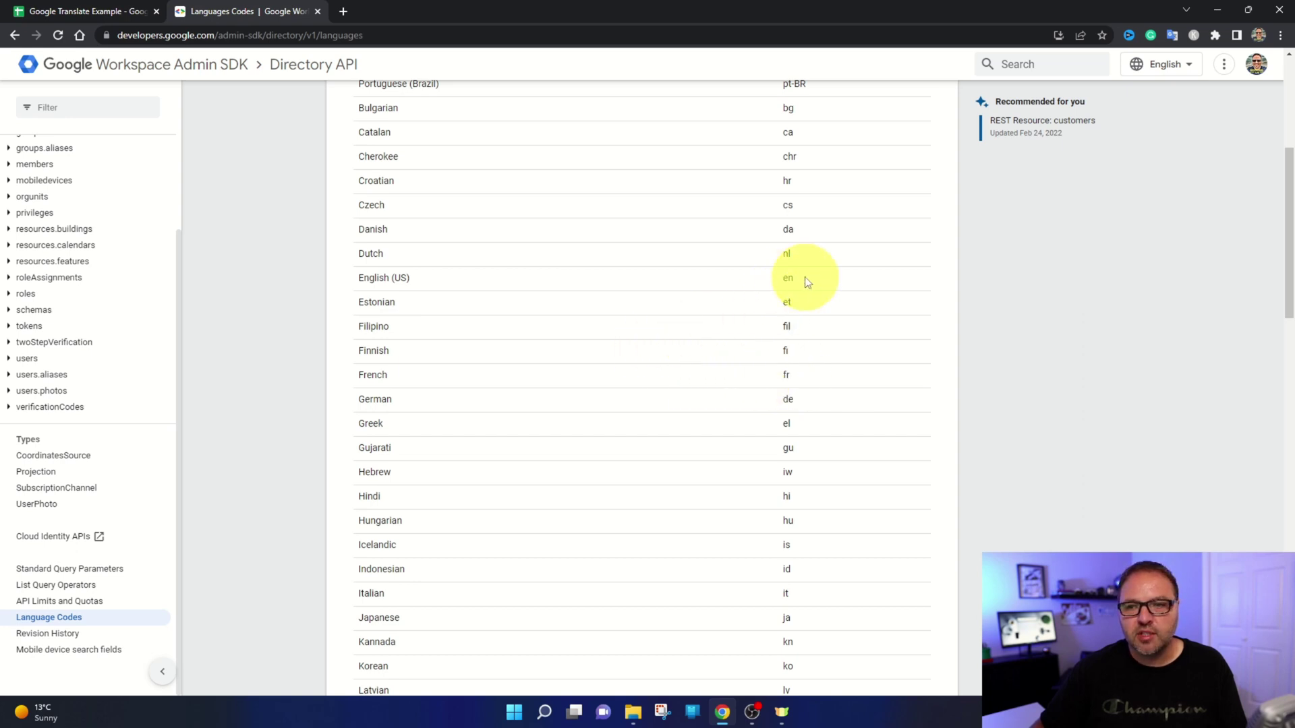
scroll(712, 305, "down", 6)
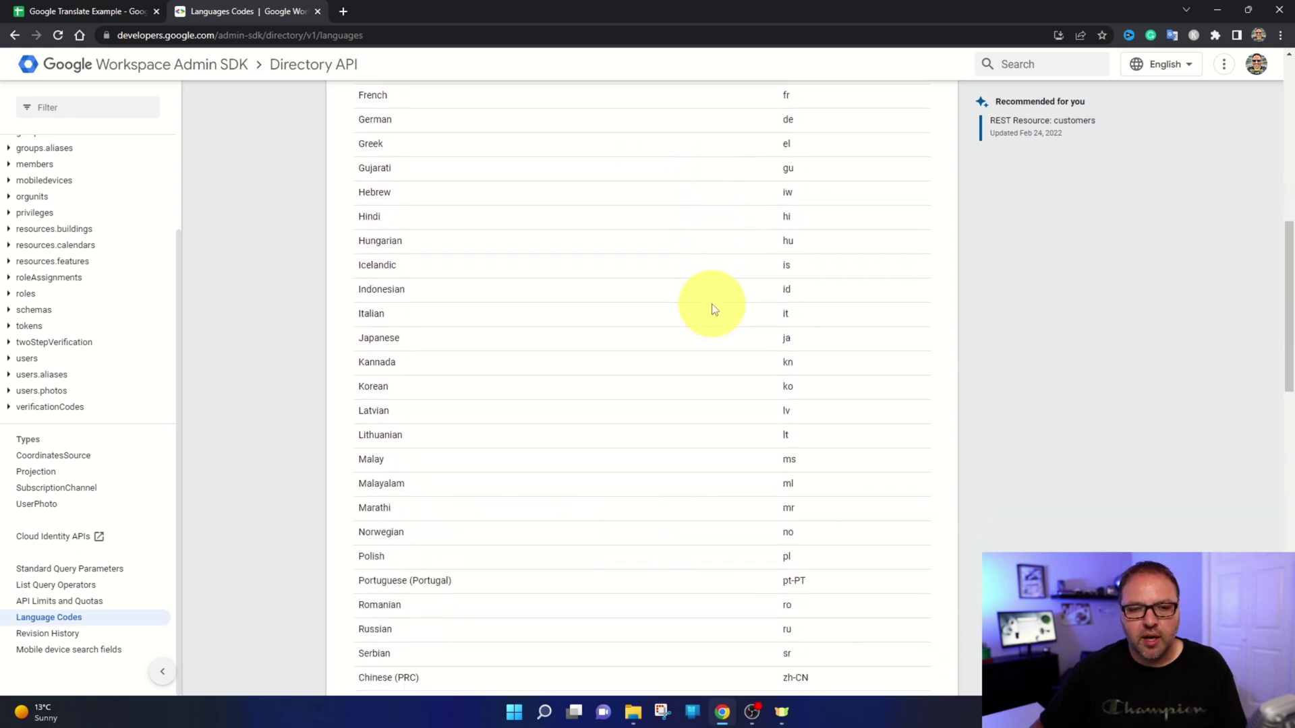
scroll(712, 307, "down", 5)
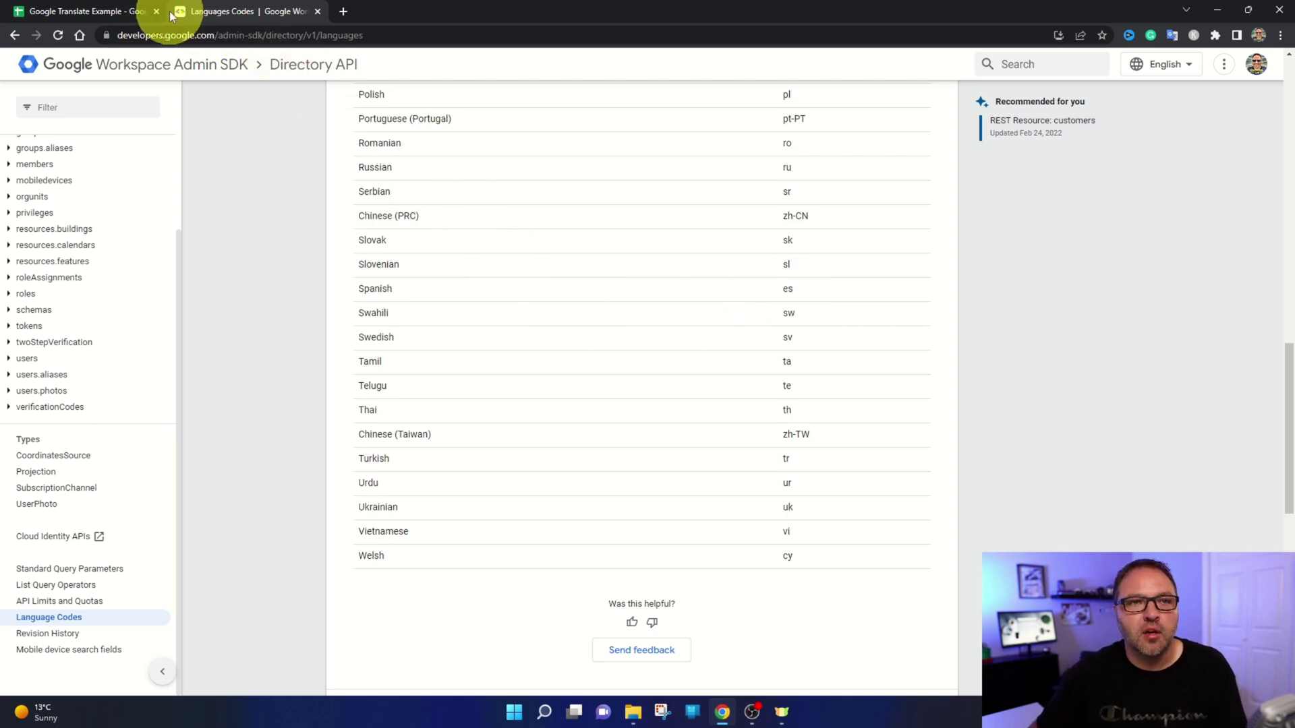
scroll(715, 381, "up", 1)
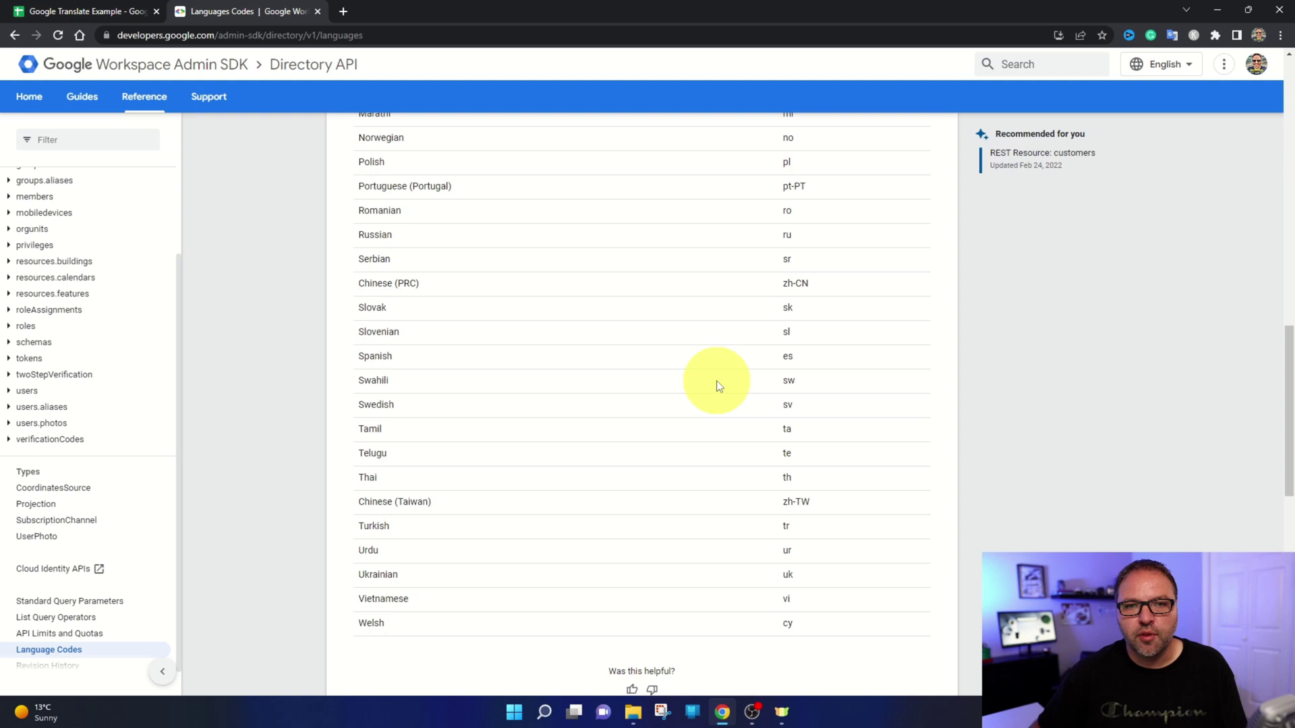
scroll(717, 384, "up", 1)
scroll(711, 381, "up", 2)
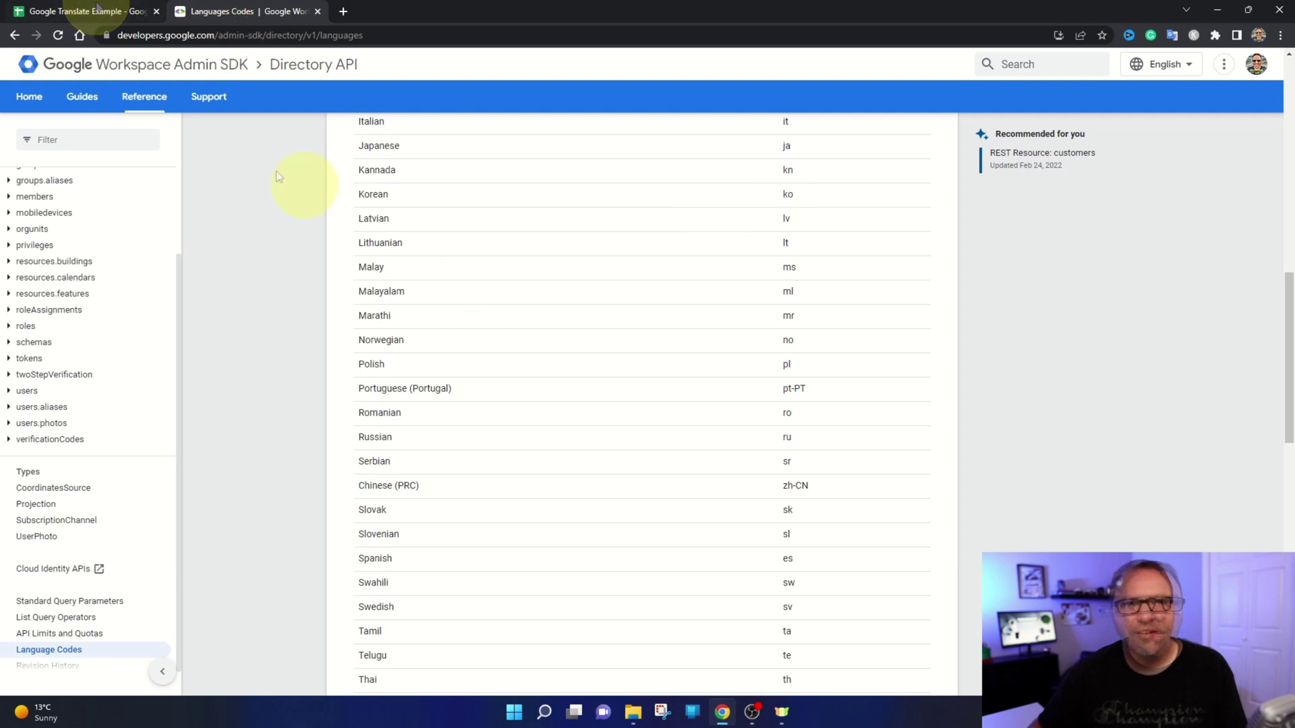
left_click(97, 14)
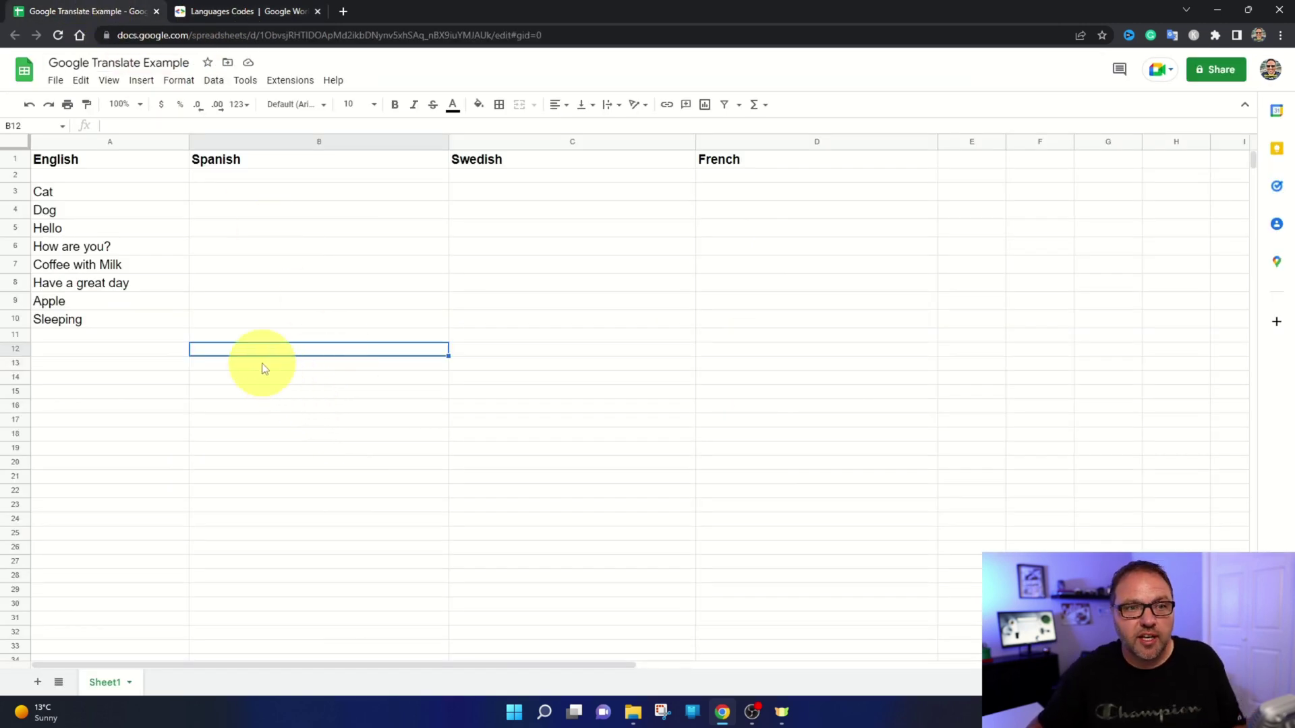
left_click(98, 195)
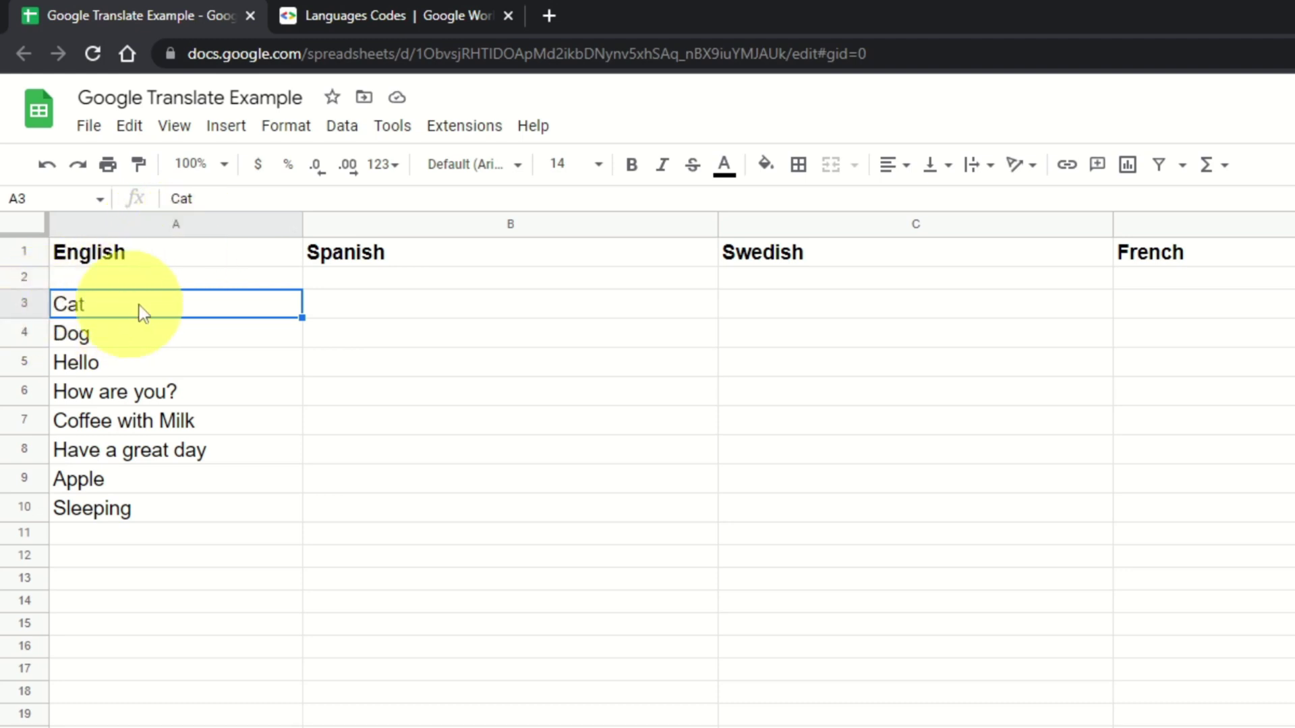
left_click(403, 311)
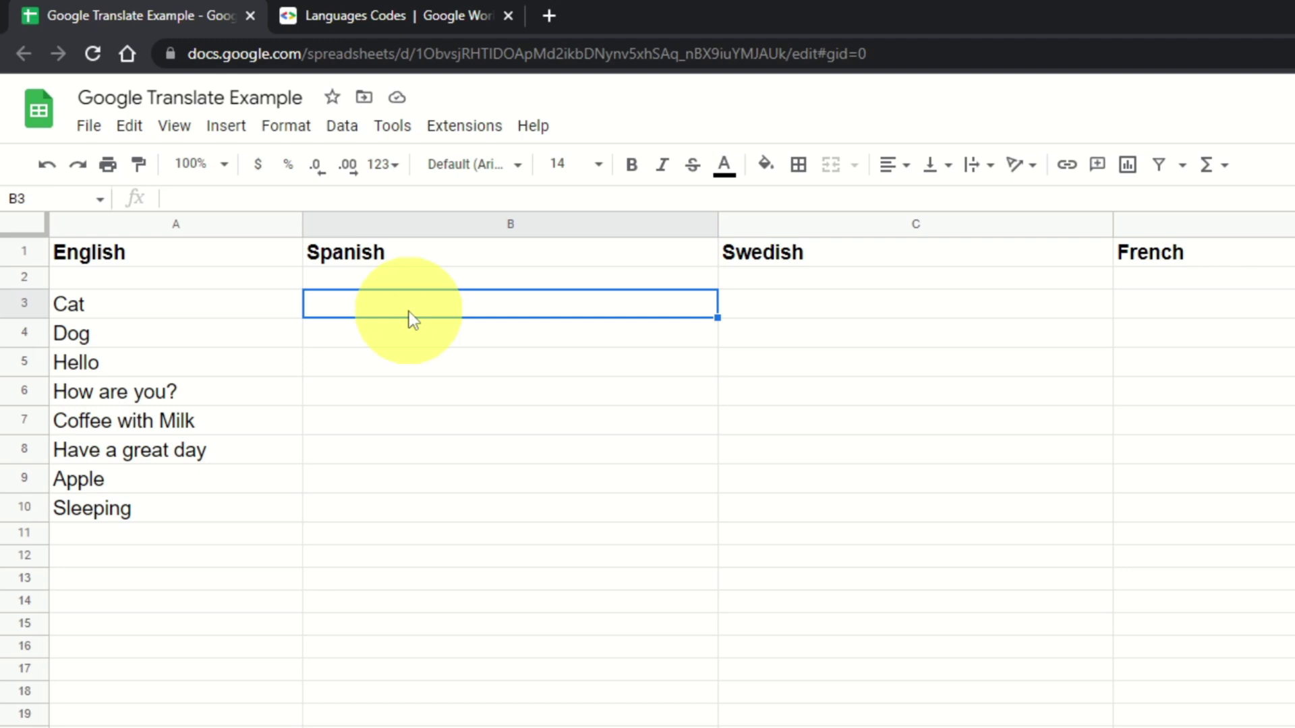
- Enter =googletranslate(a3,"en","es") in B3 so Cat appears as Gato
type("=")
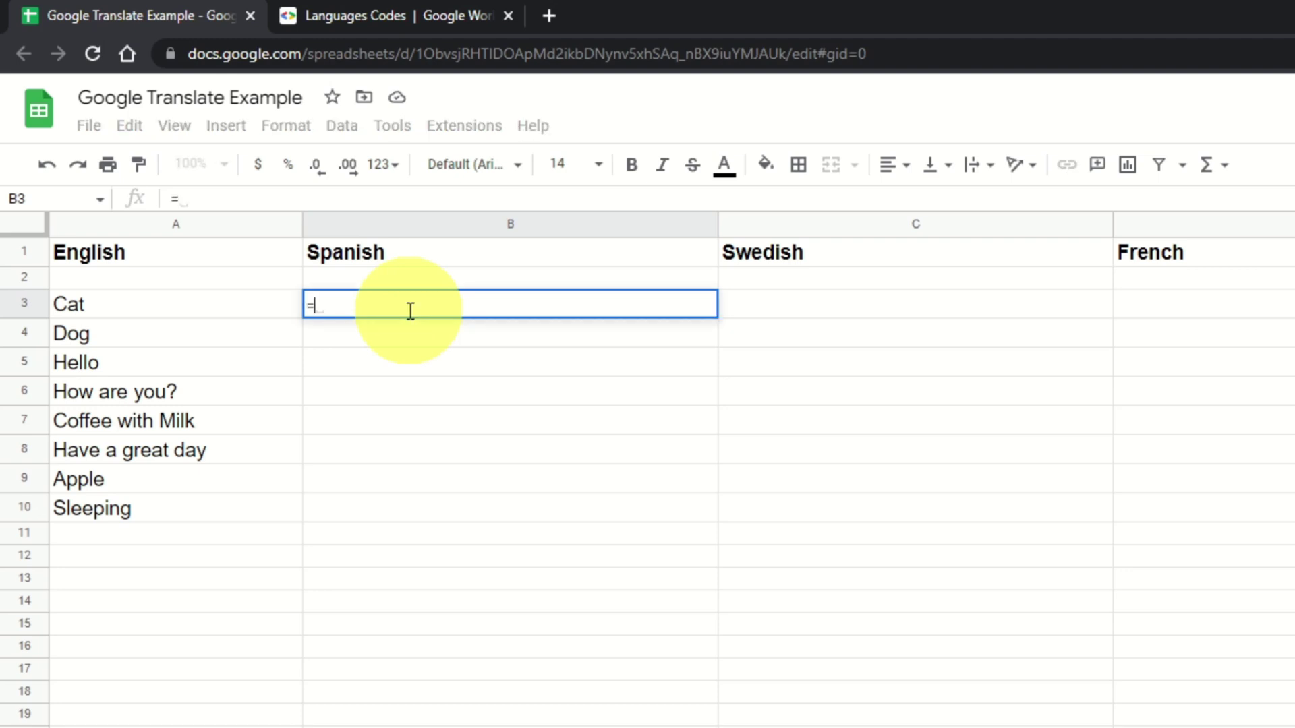
type("googletranslate")
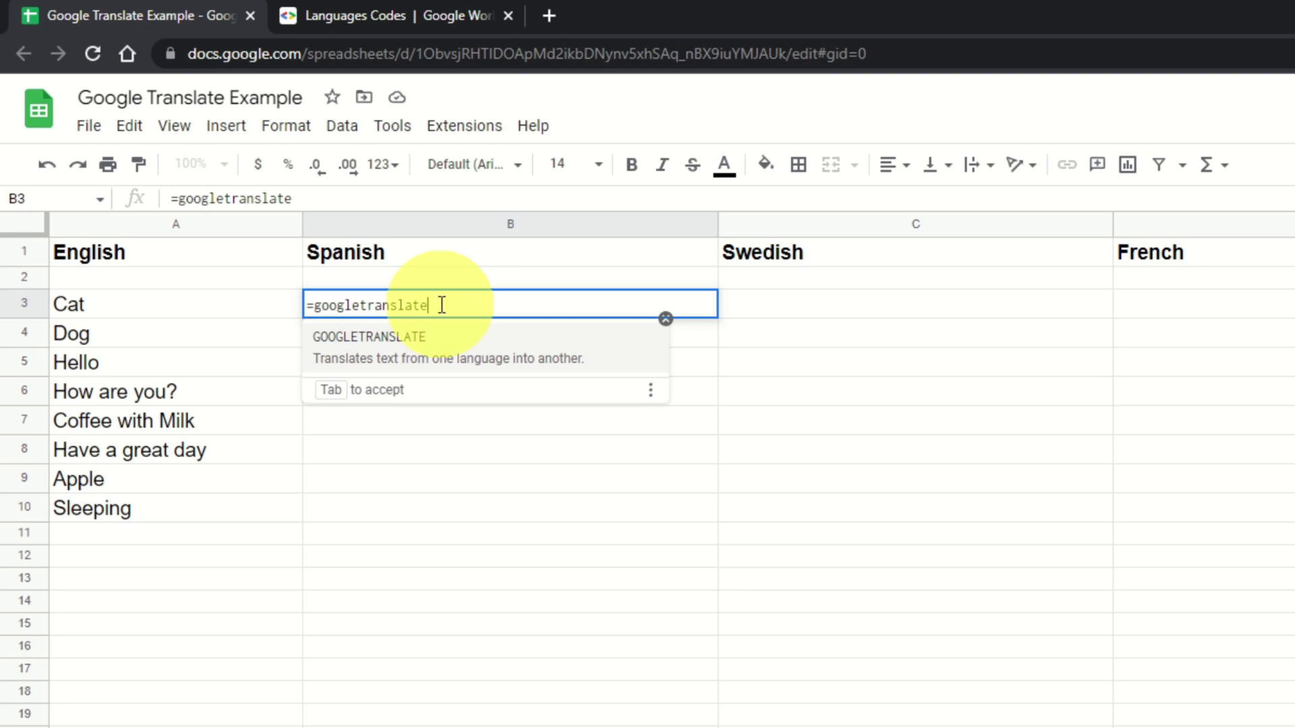
type("(")
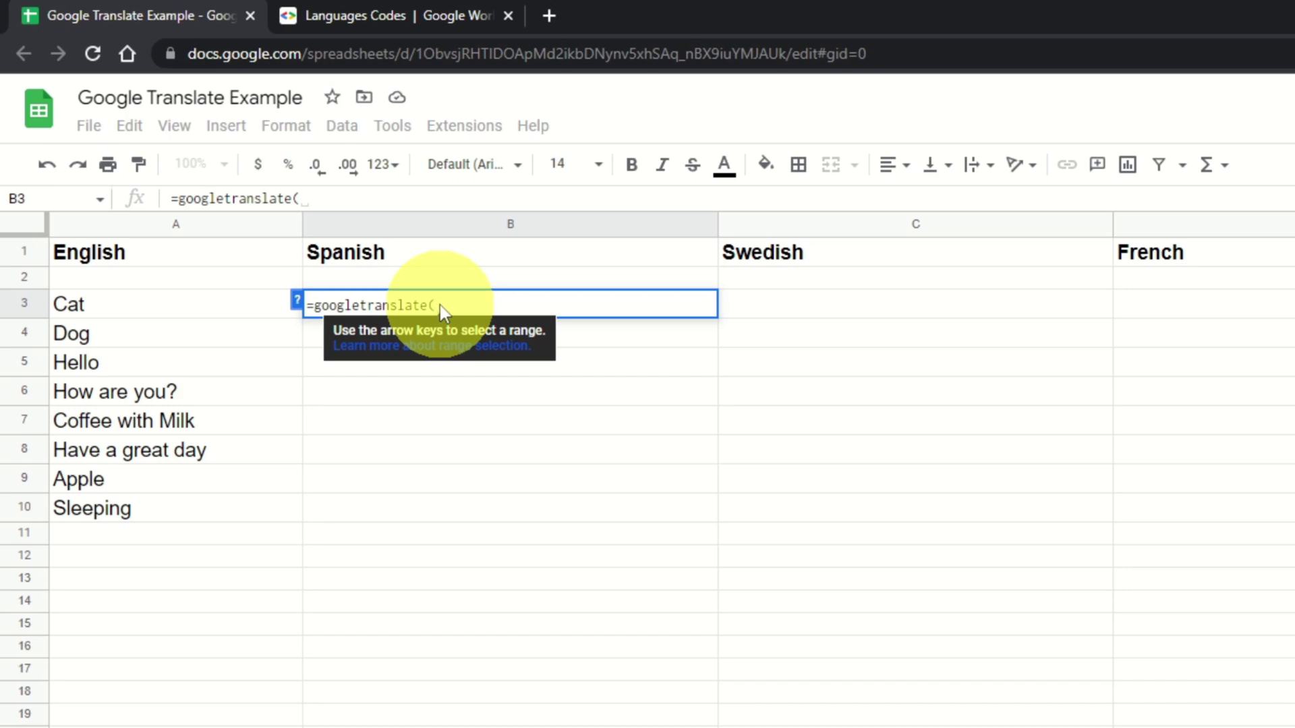
type("a3")
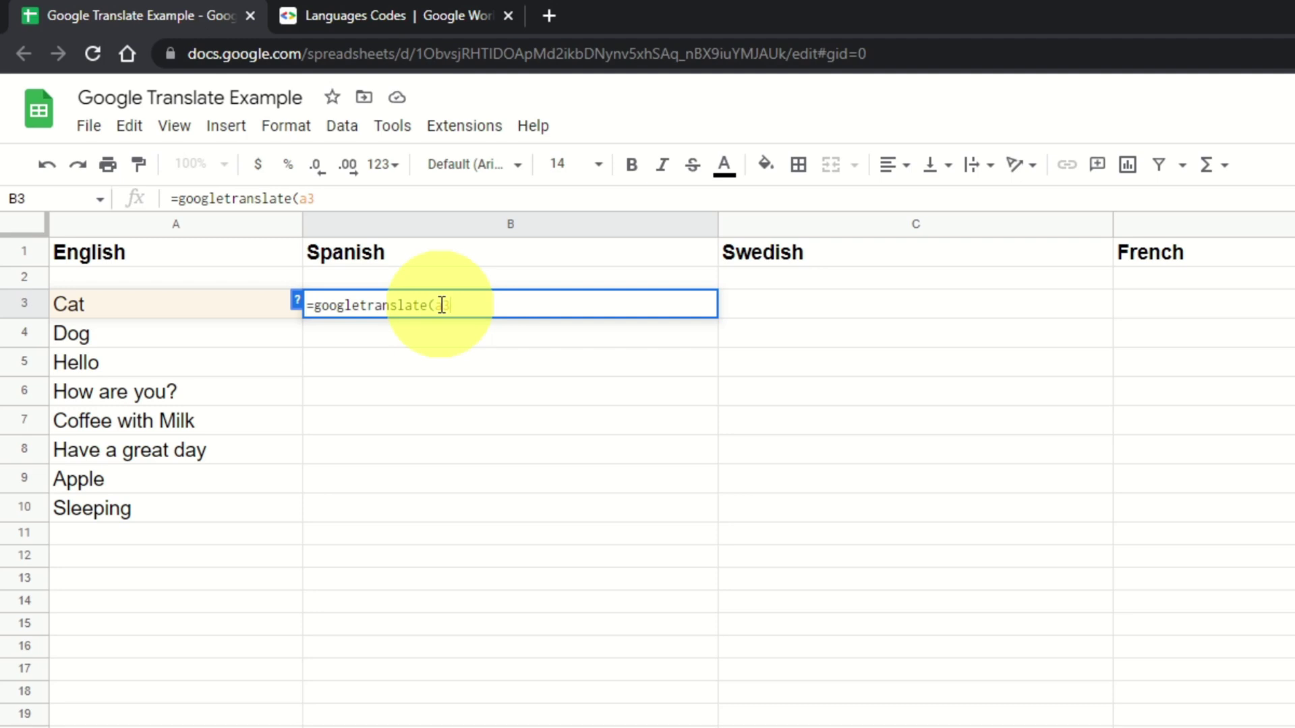
type(", ")
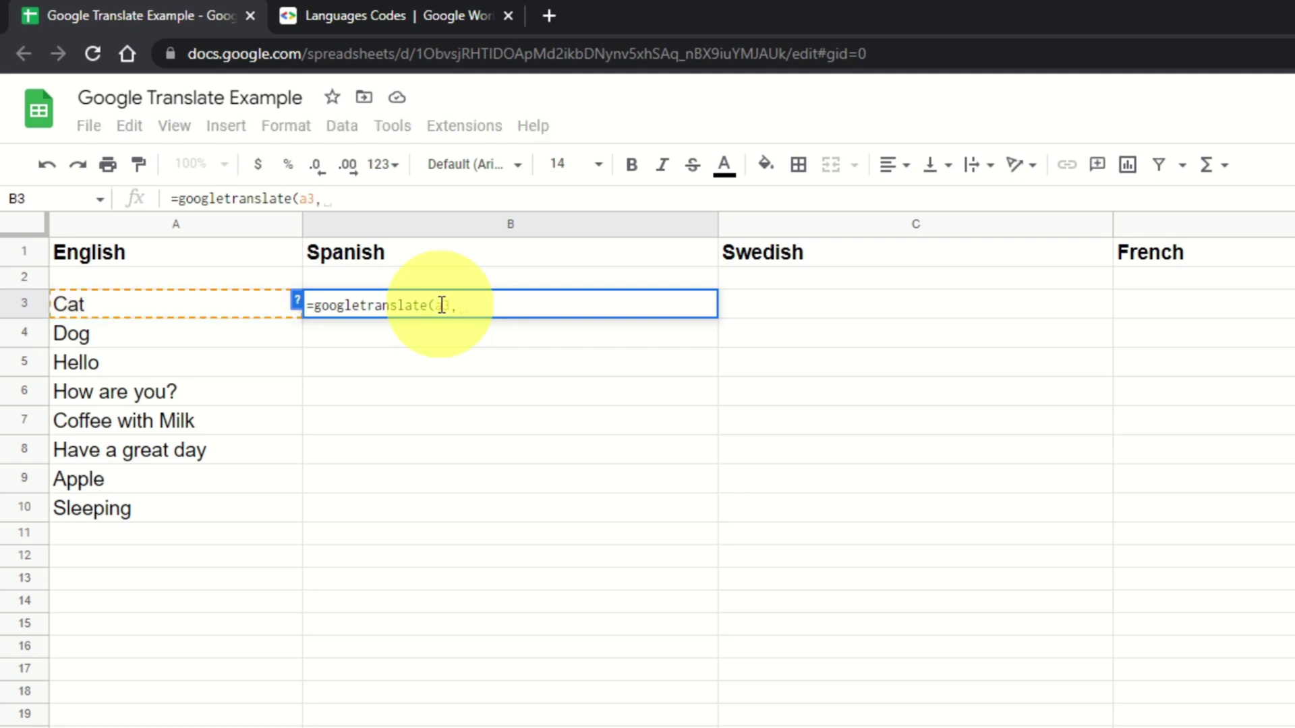
type("\"")
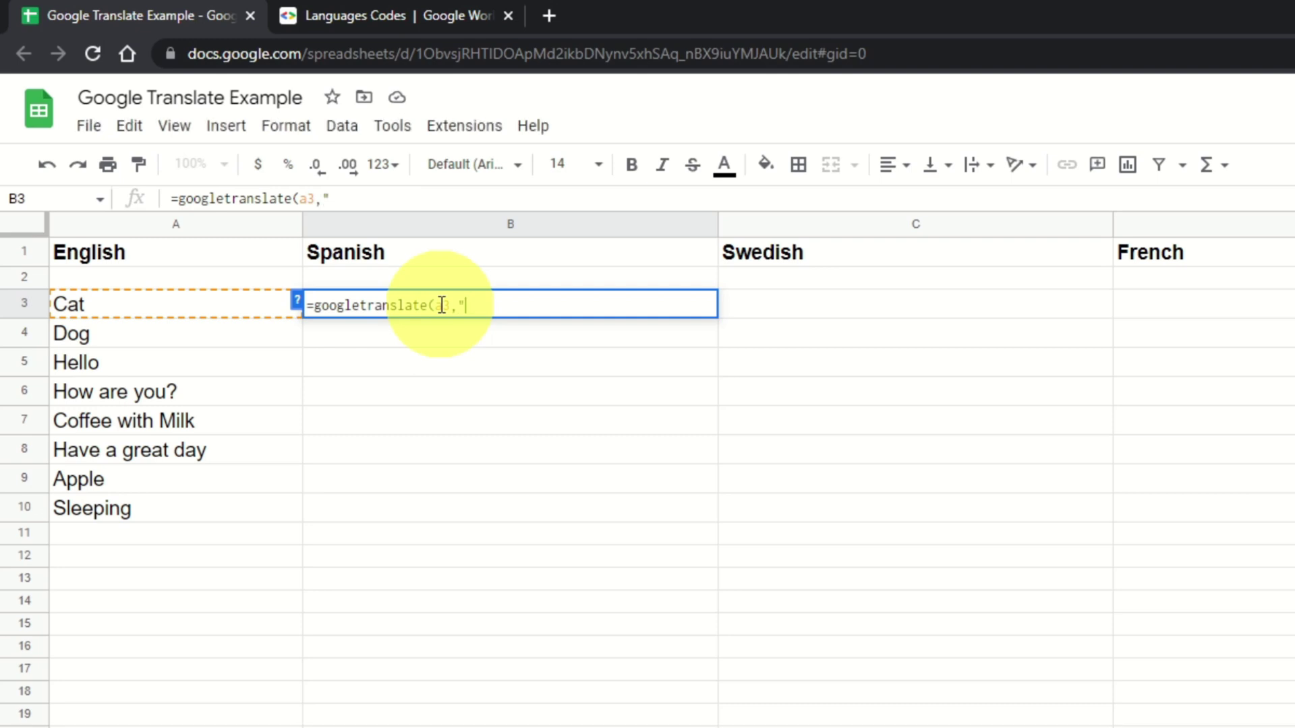
type("en\"")
type(",")
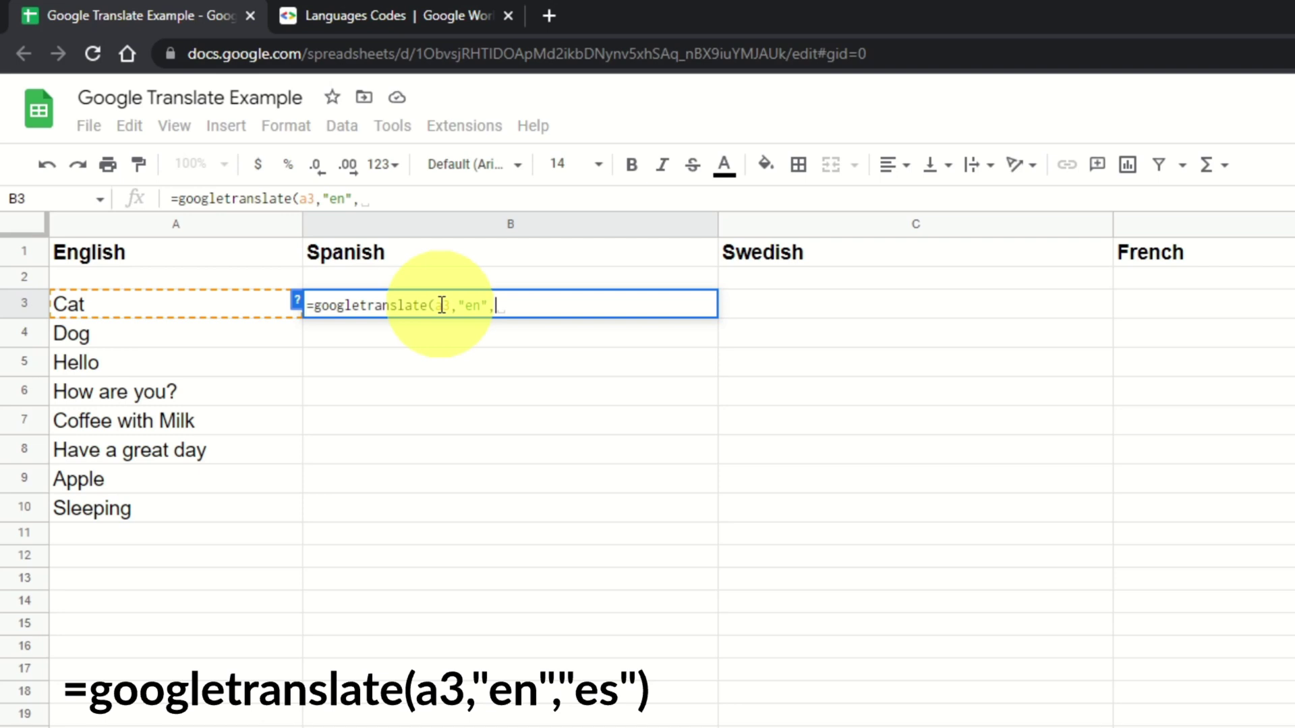
type("\"")
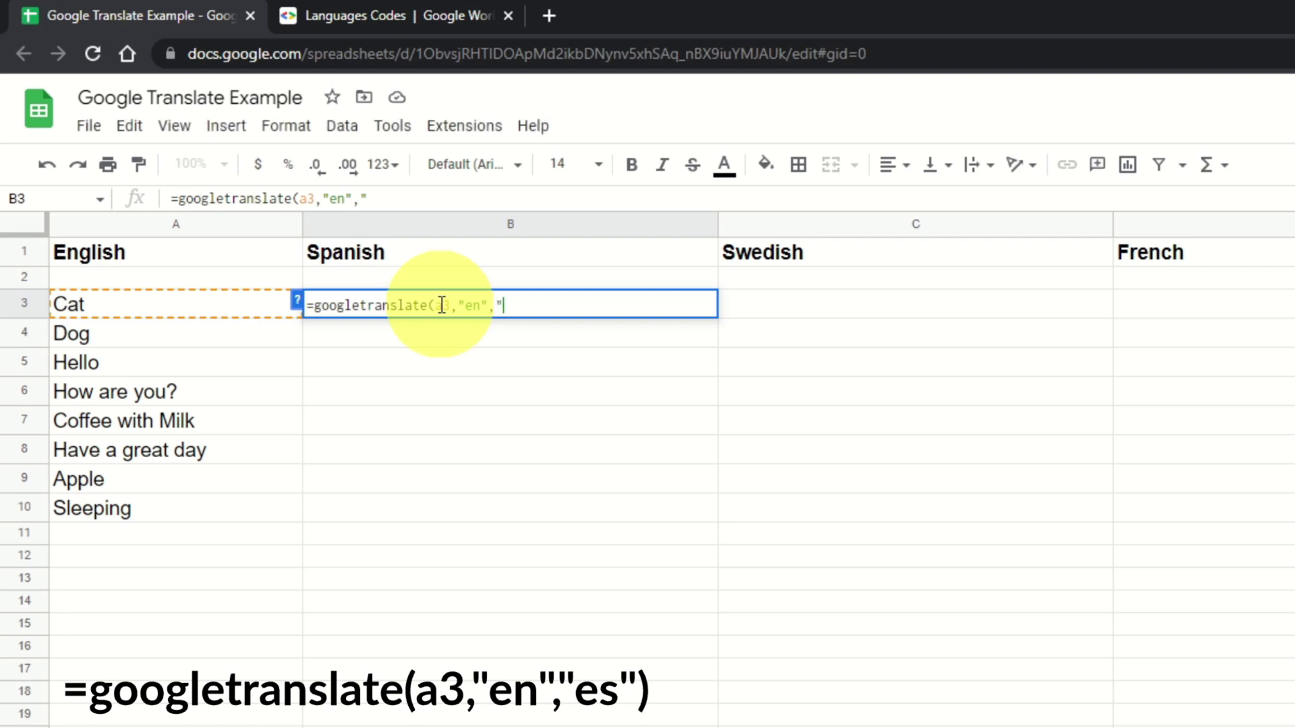
type("es\"")
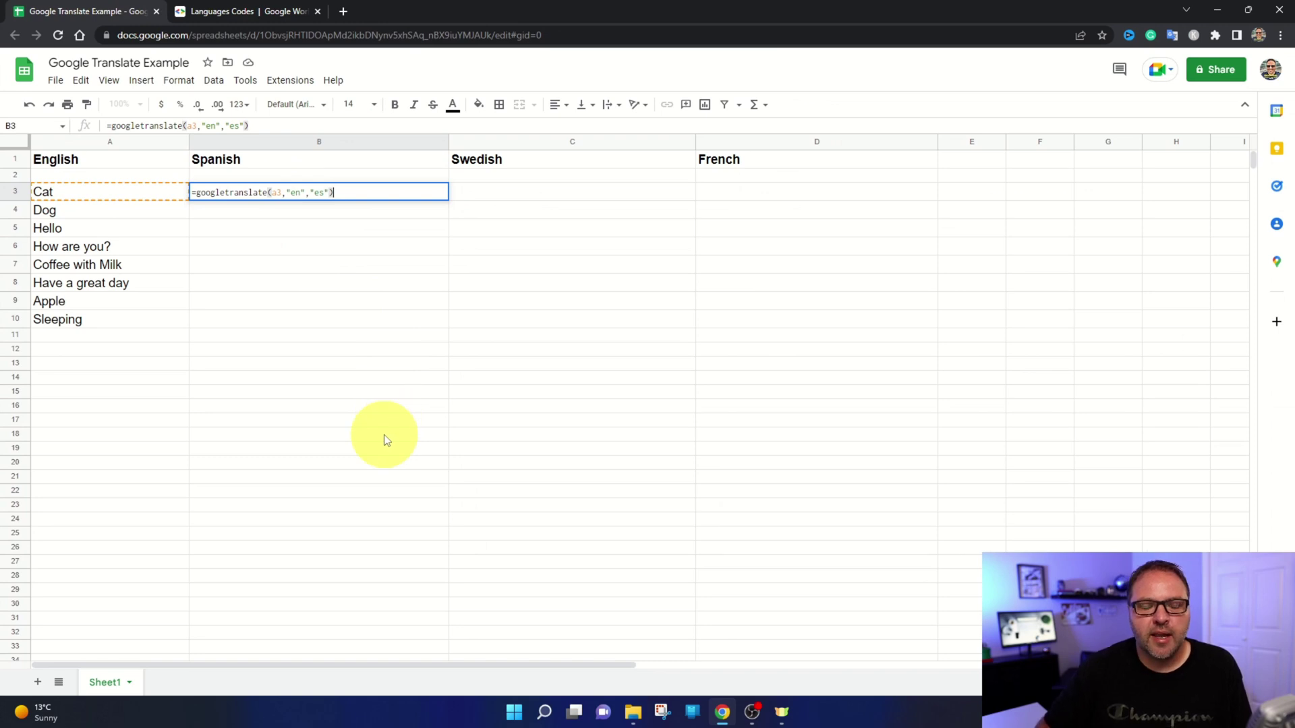
key("Return")
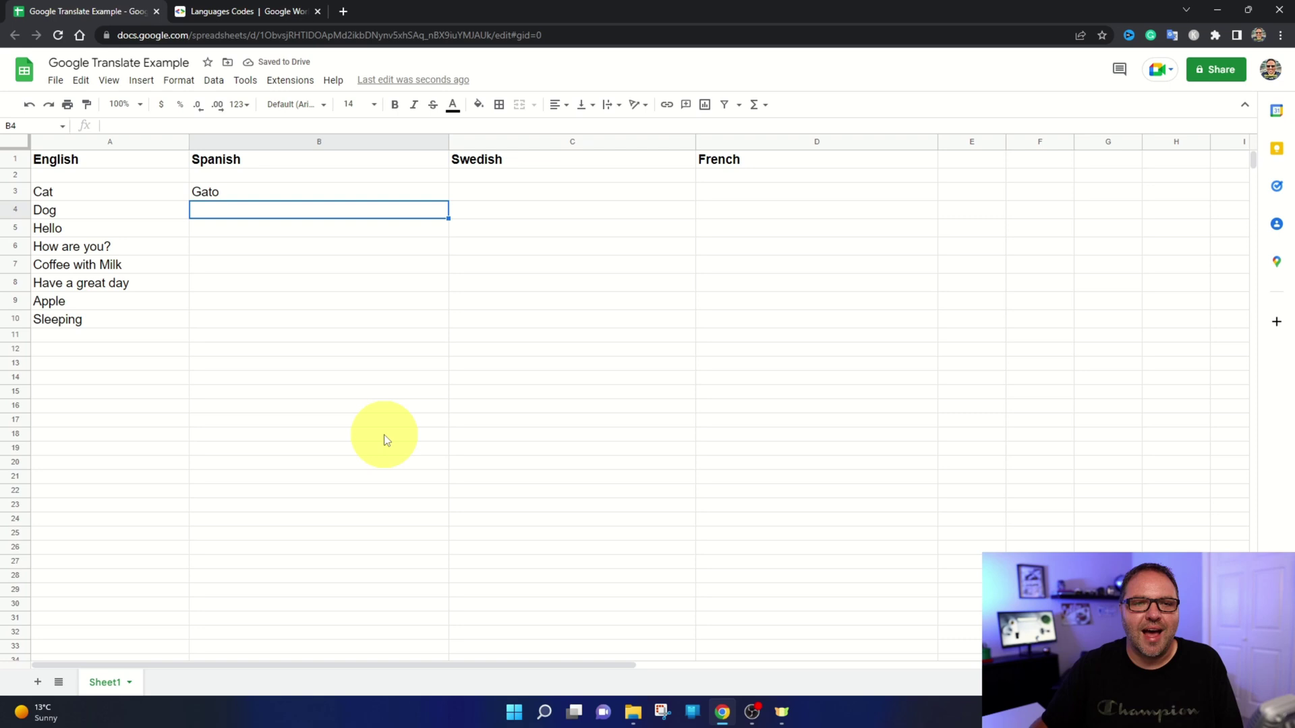
- Copy B3's Spanish formula down to B10, filling Gato through Dormido
left_click(245, 194)
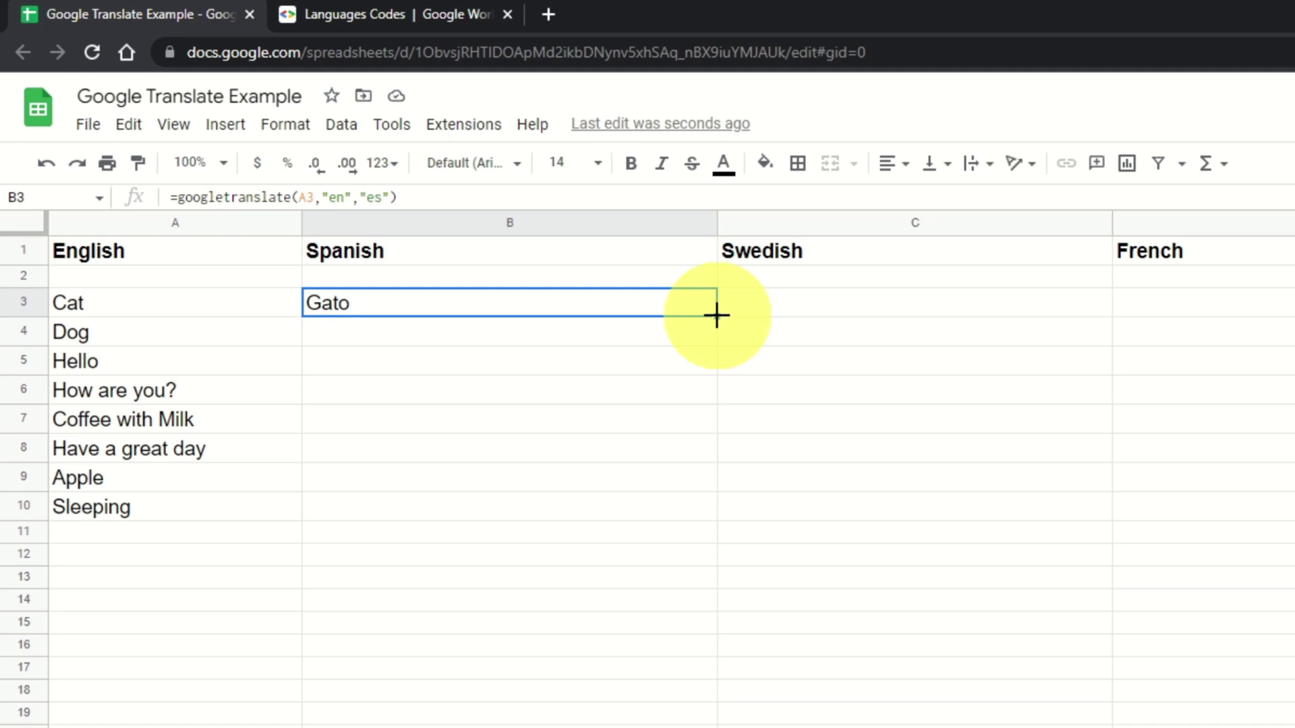
left_click_drag(716, 319, 697, 509)
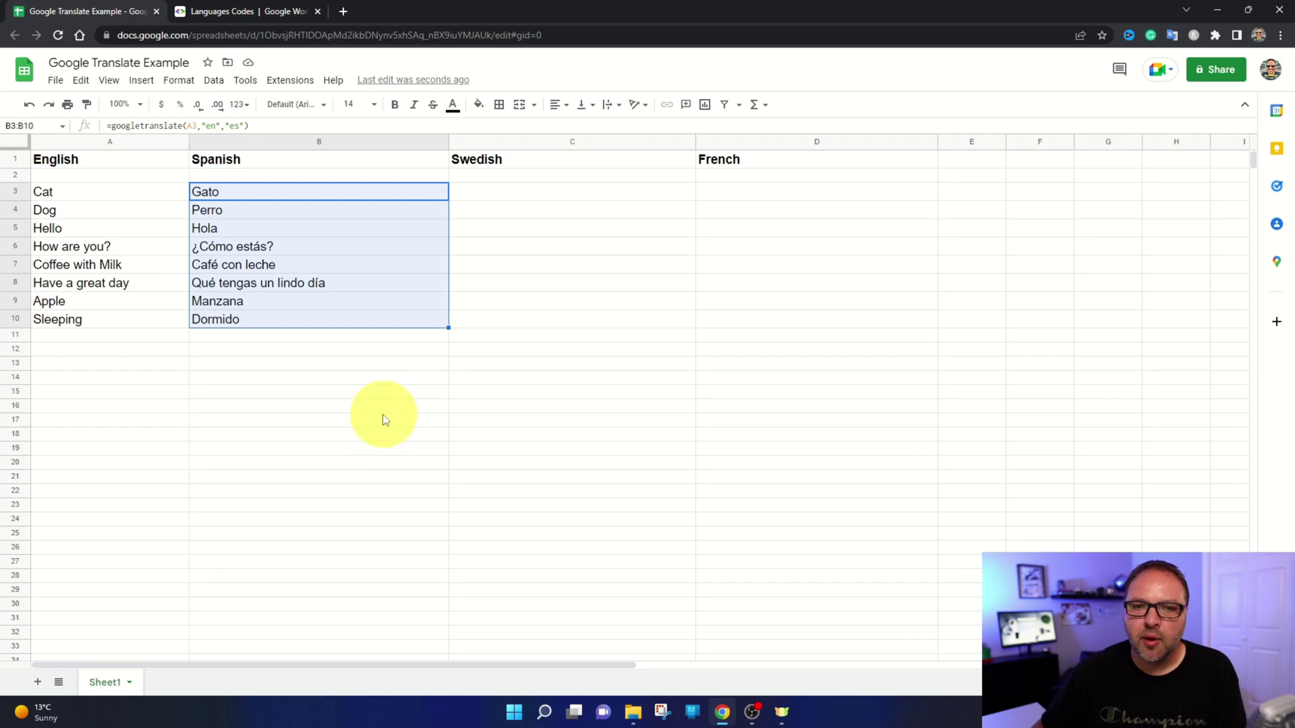
- Enter =GOOGLETRANSLATE(a3,"auto","sv") in C3 so it shows Katt
left_click(499, 195)
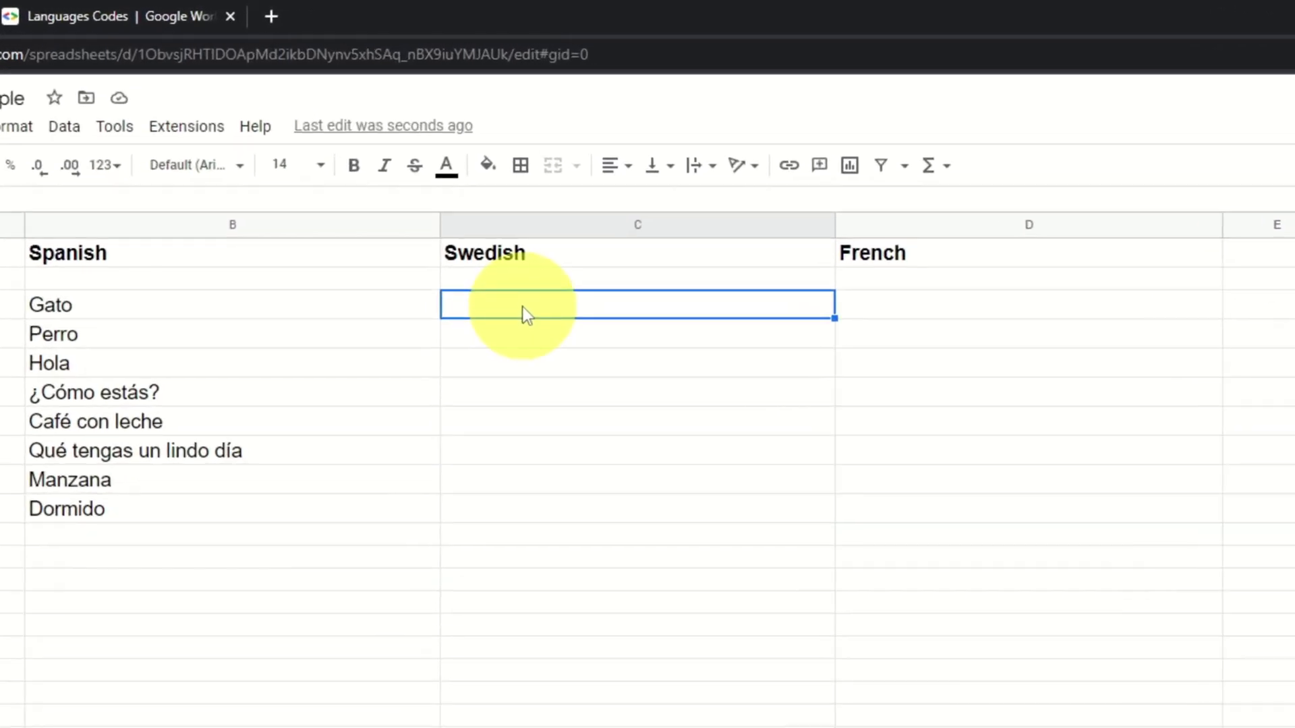
type("=")
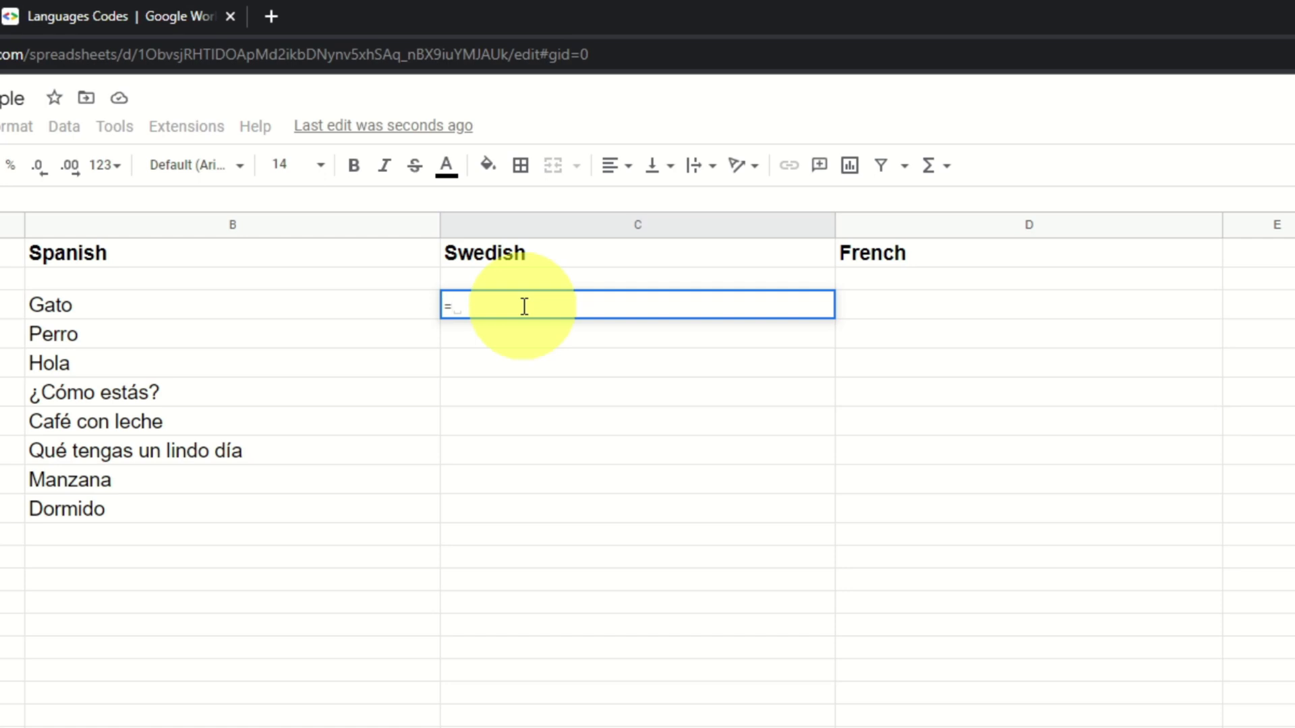
type("googletr")
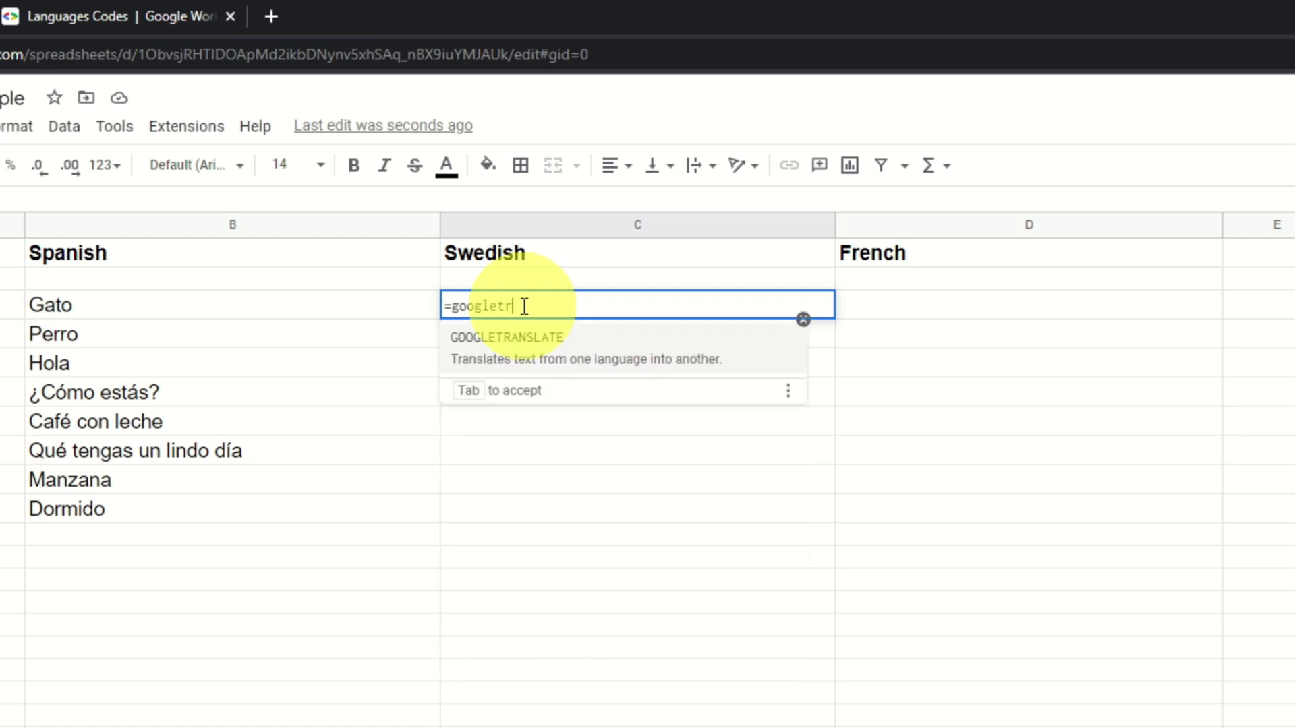
left_click(539, 360)
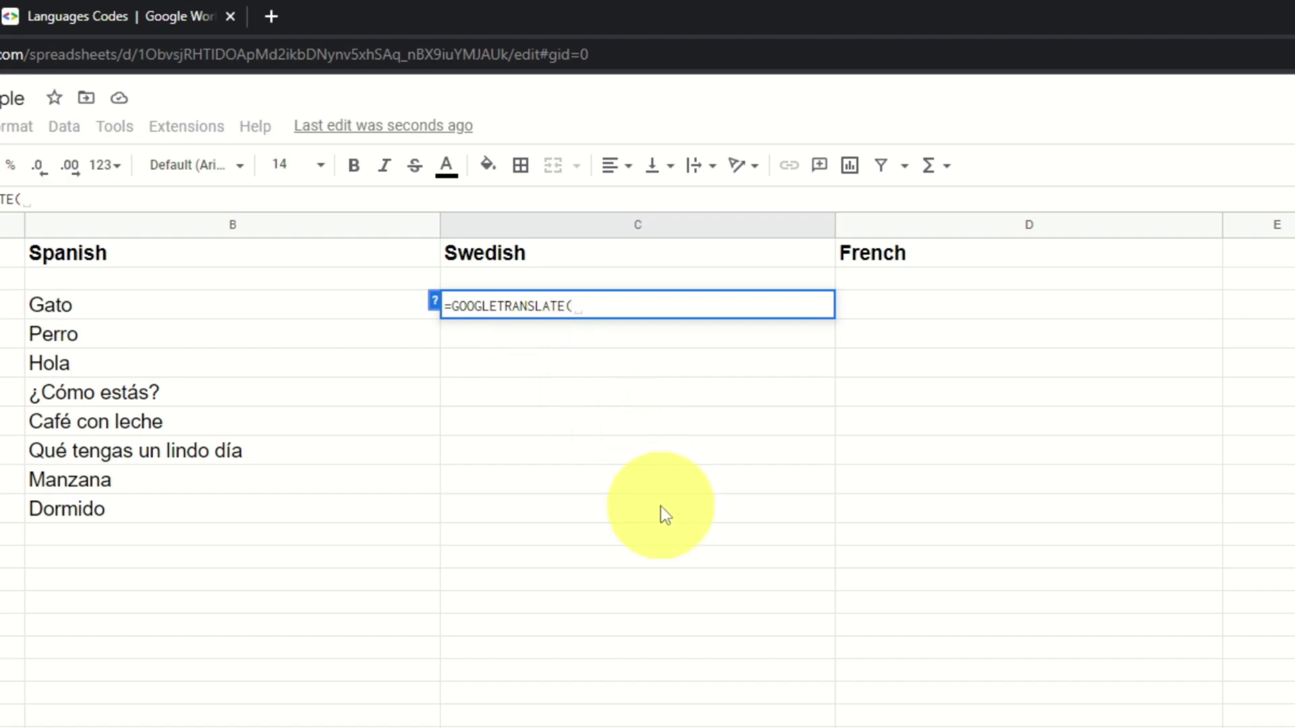
type("a")
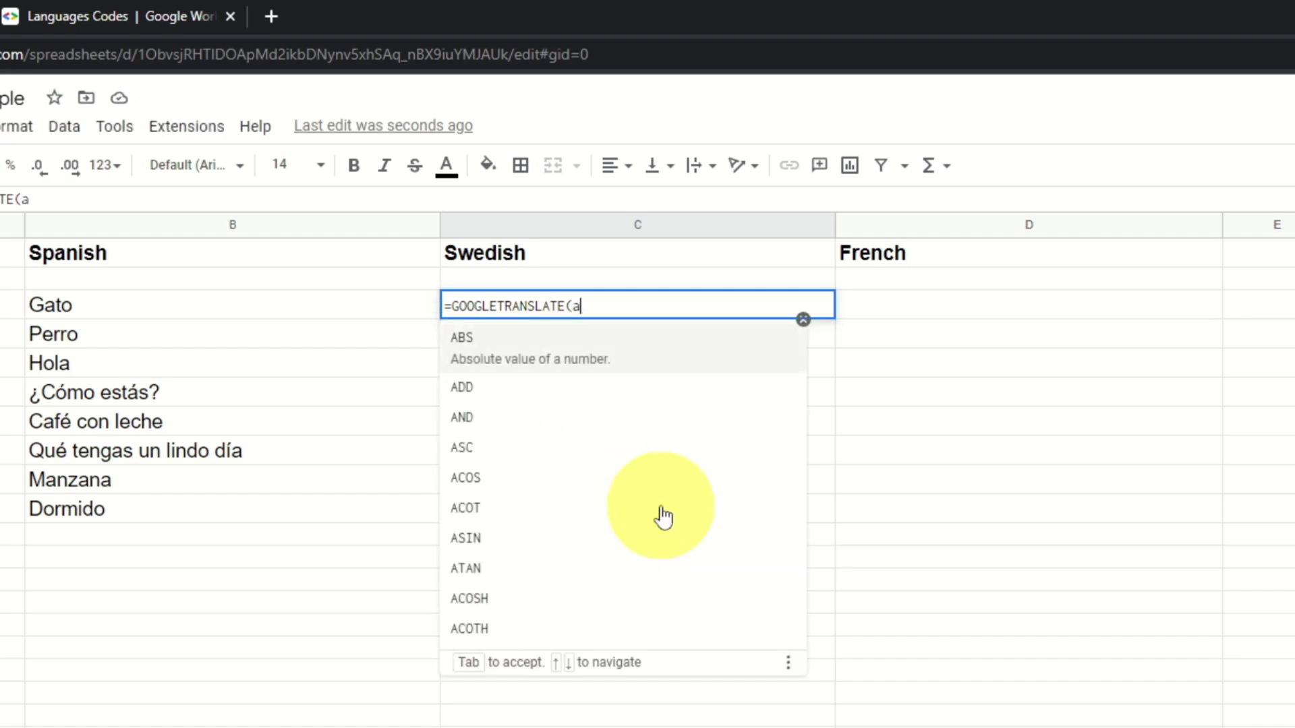
type("3,\"")
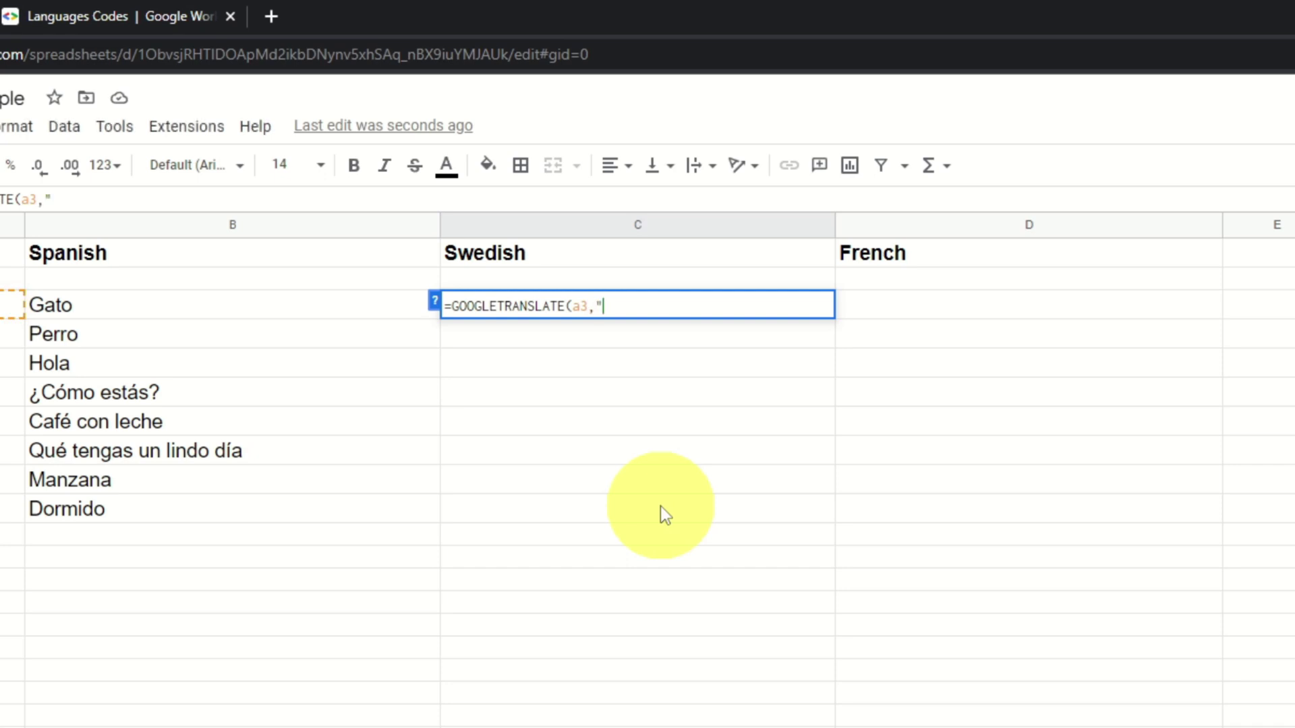
type("auto\",")
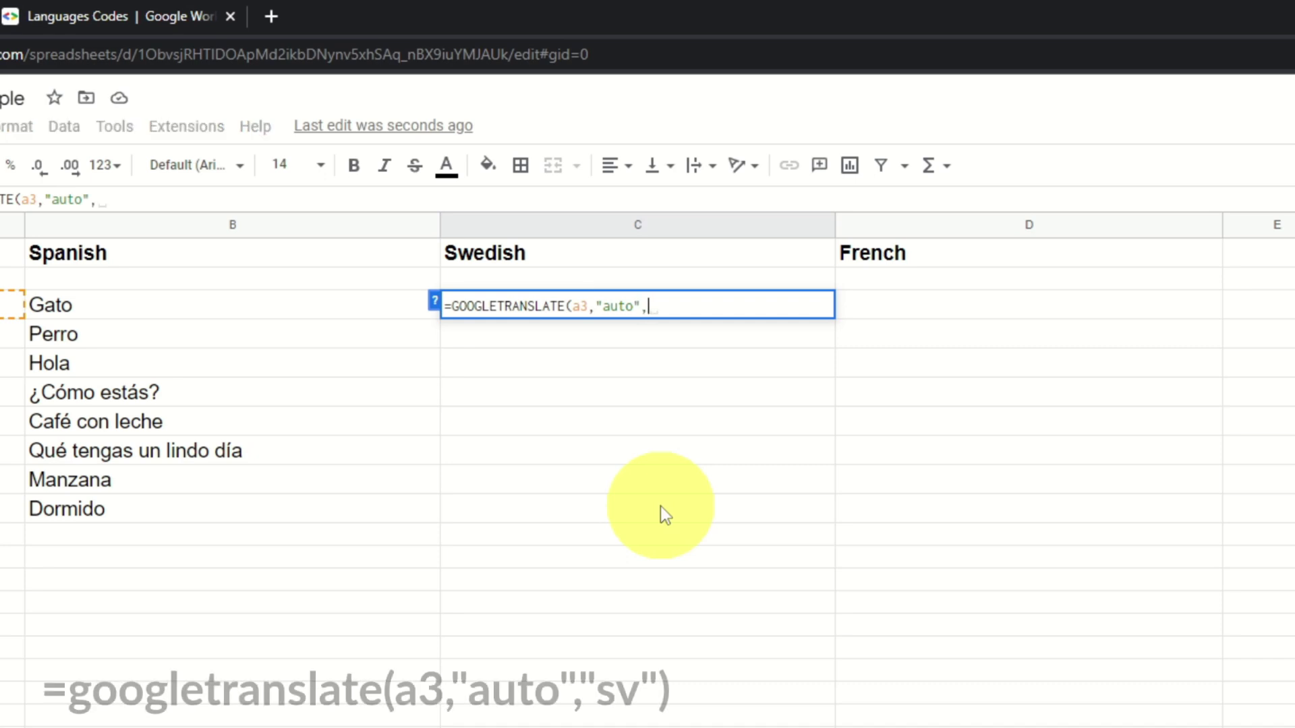
type("\"")
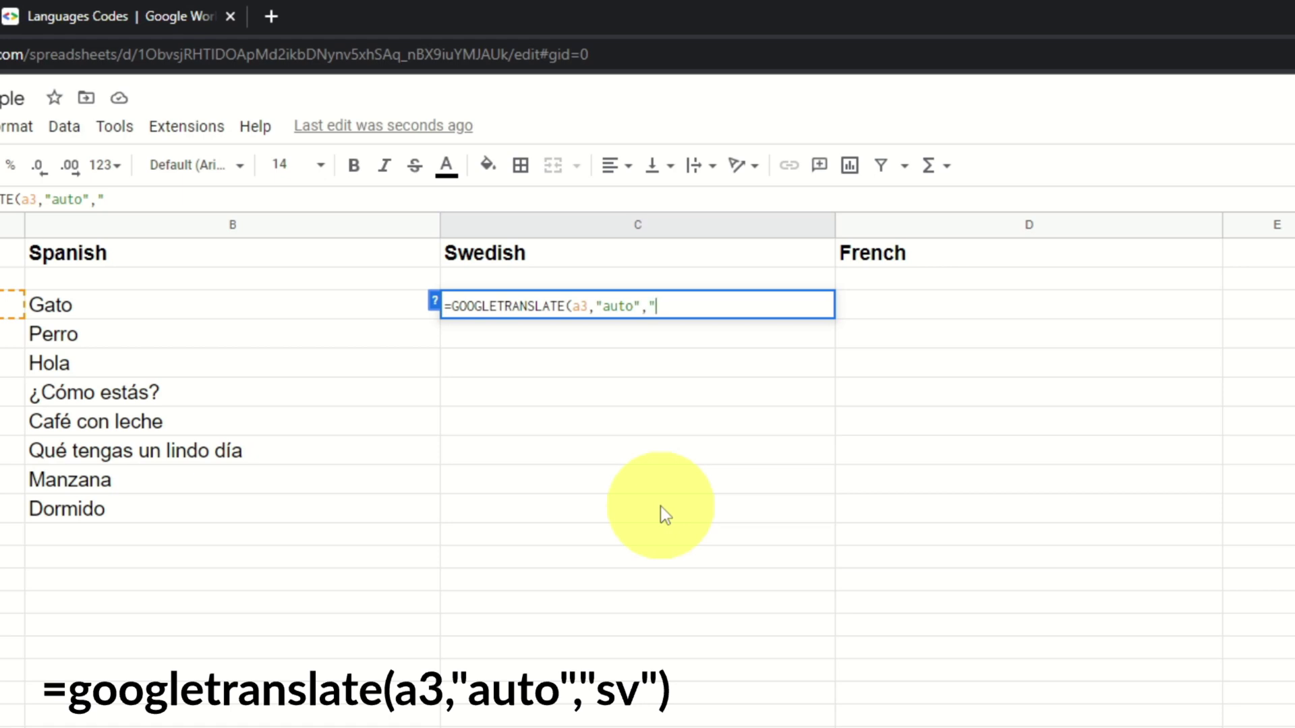
type("sv\"")
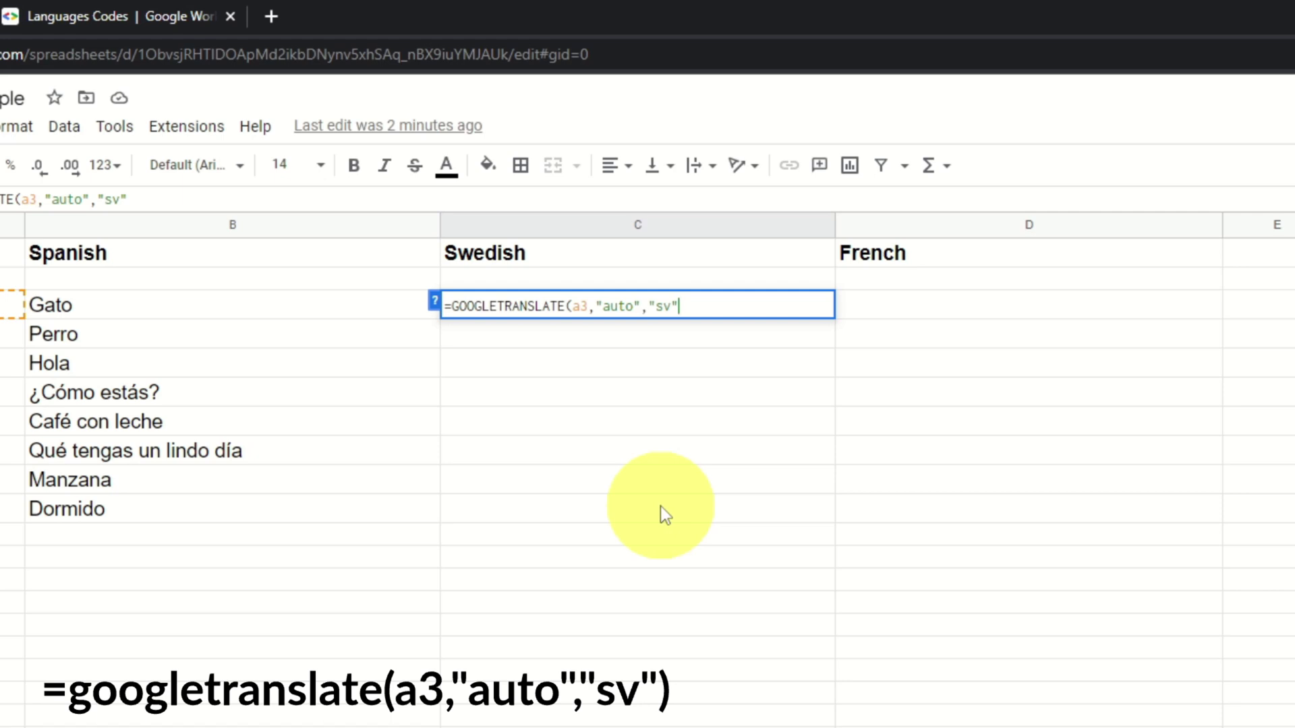
type(")")
key("Return")
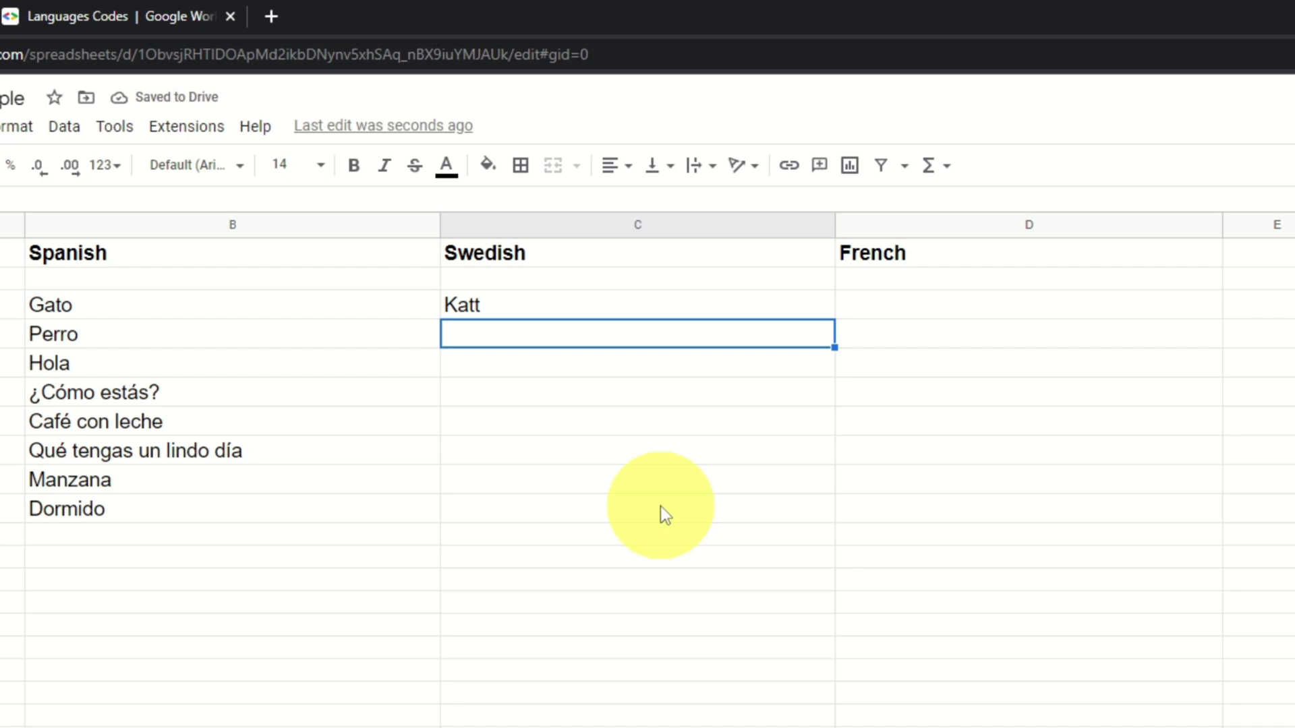
- Copy C3's Swedish formula down to C10, filling Katt through Sovande
left_click(693, 312)
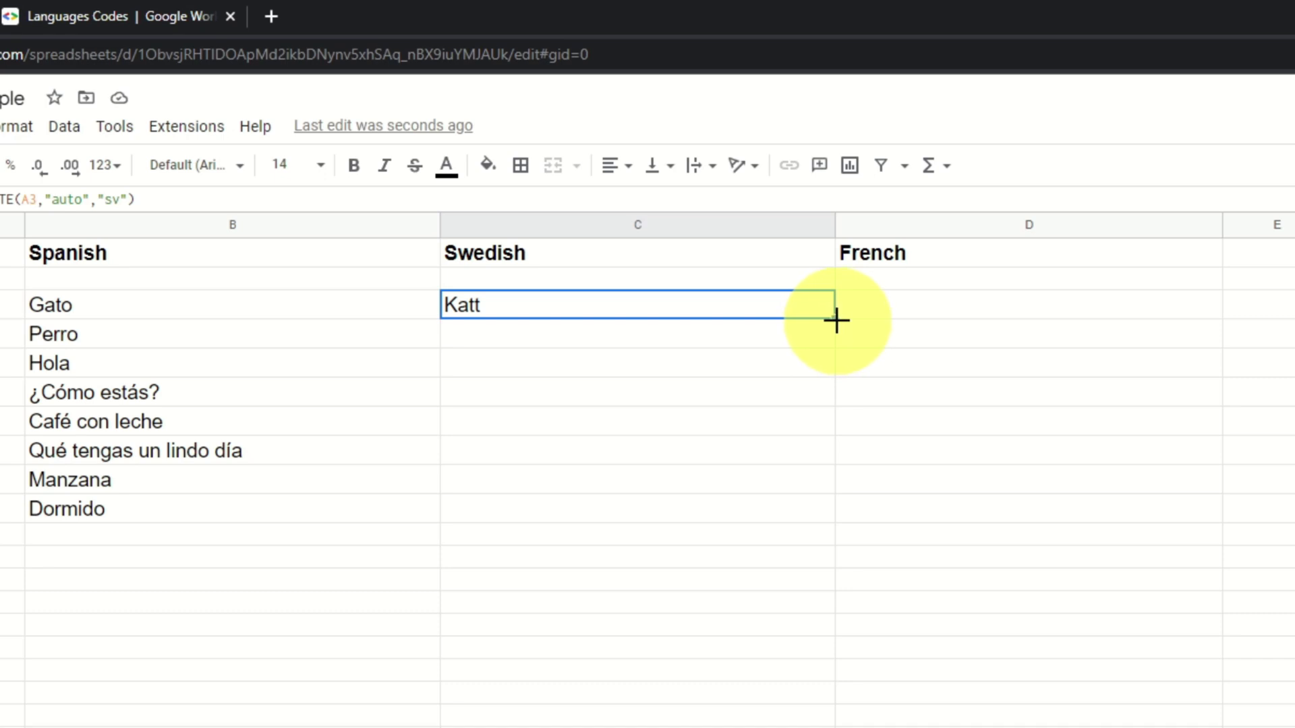
left_click_drag(836, 319, 823, 508)
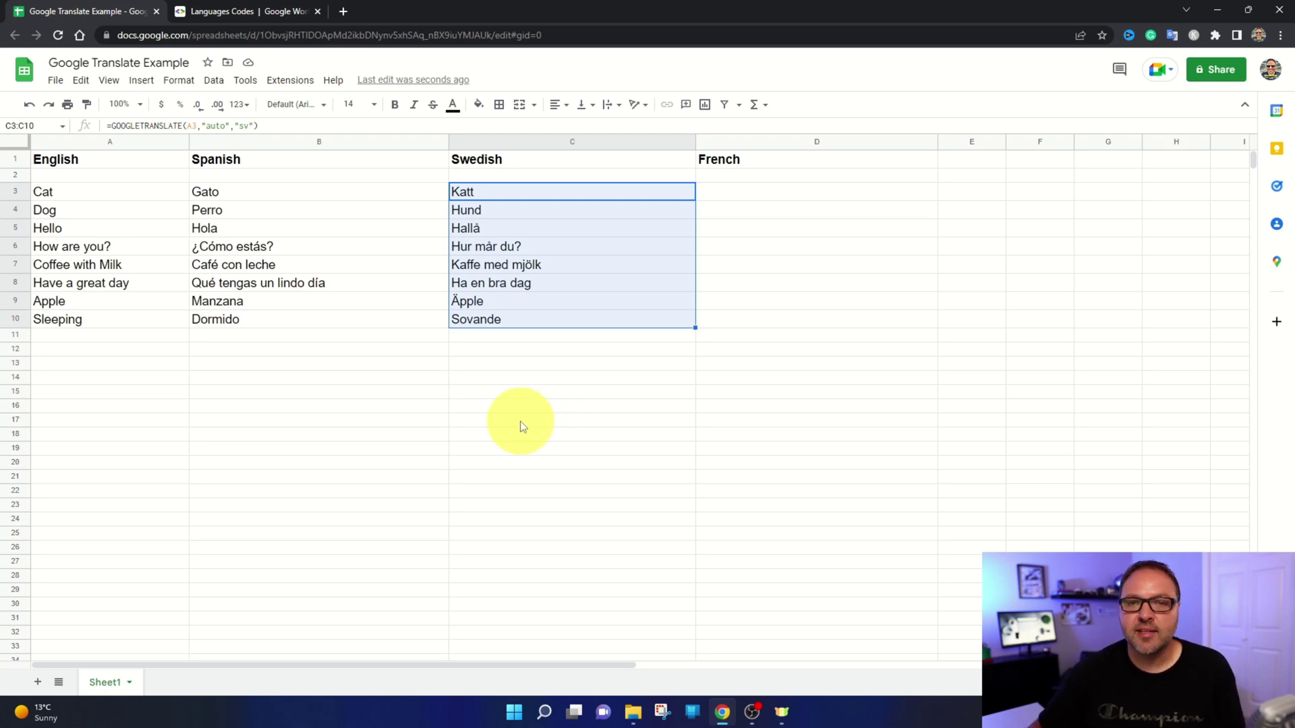
left_click(553, 385)
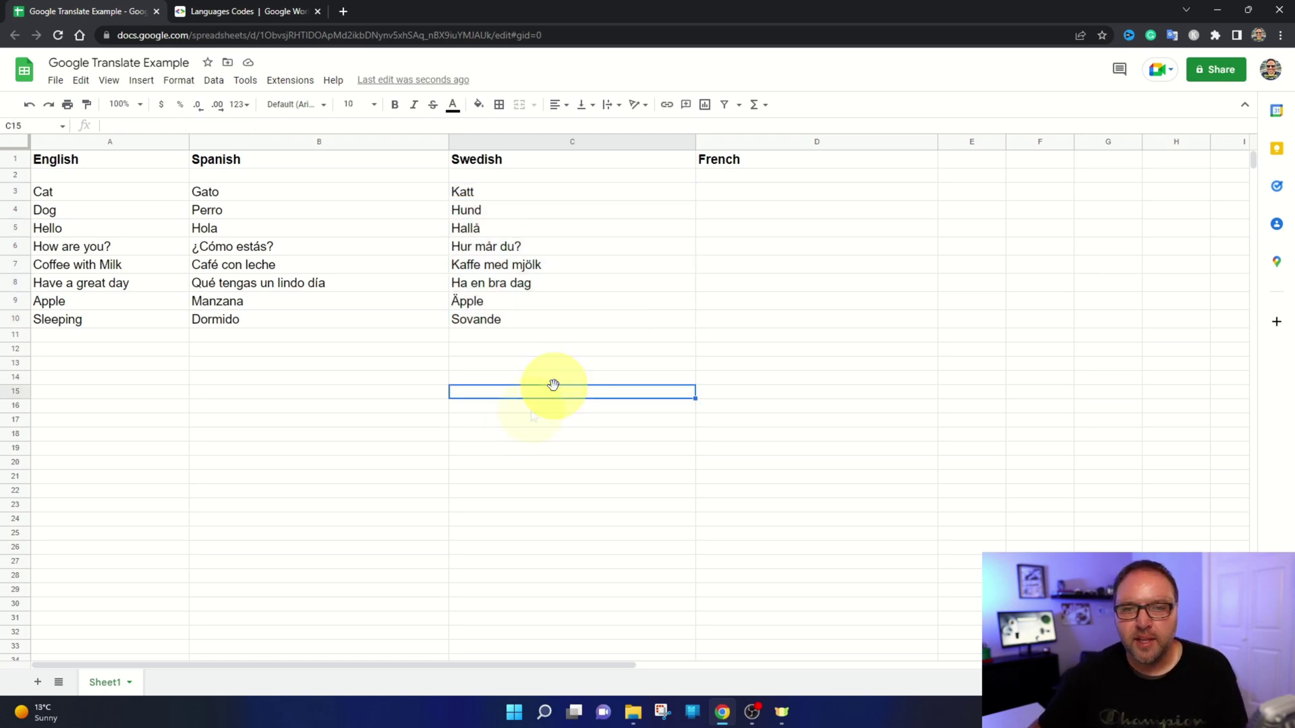
- Copy C3's formula into D3 and change it to =GOOGLETRANSLATE(a3,"auto","fr")
left_click(521, 196)
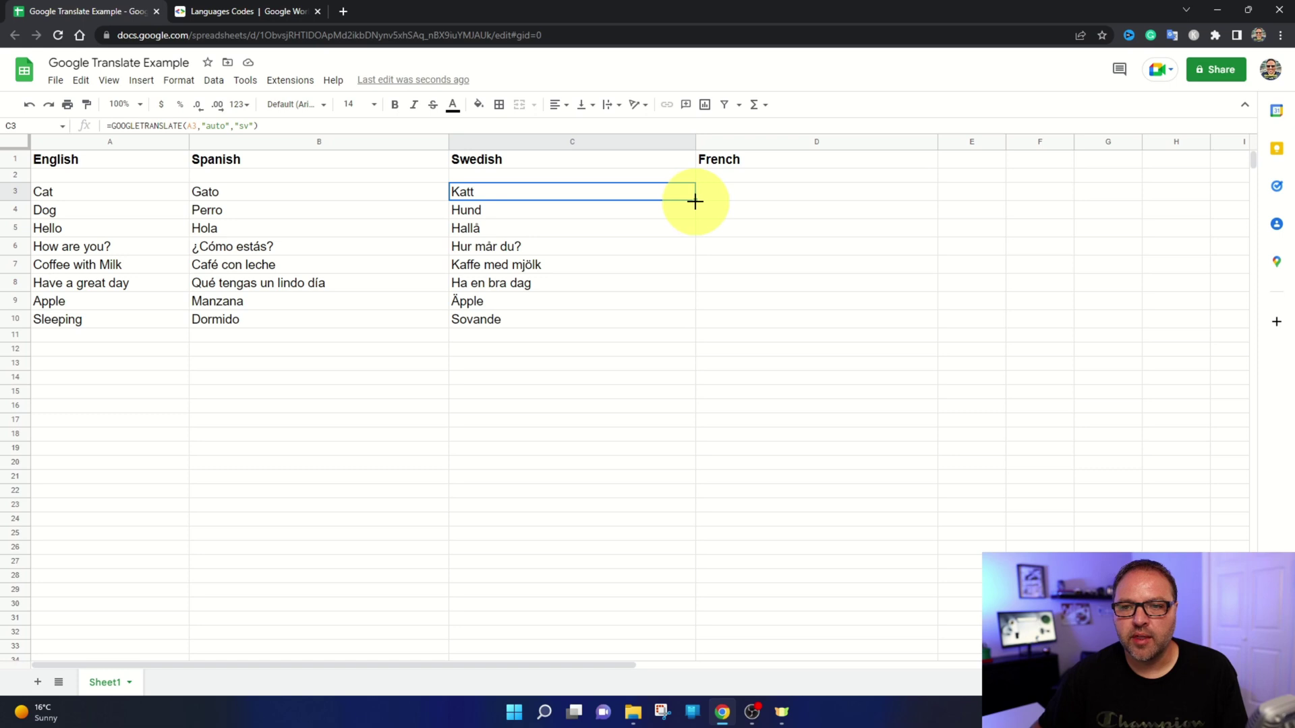
left_click_drag(695, 200, 809, 198)
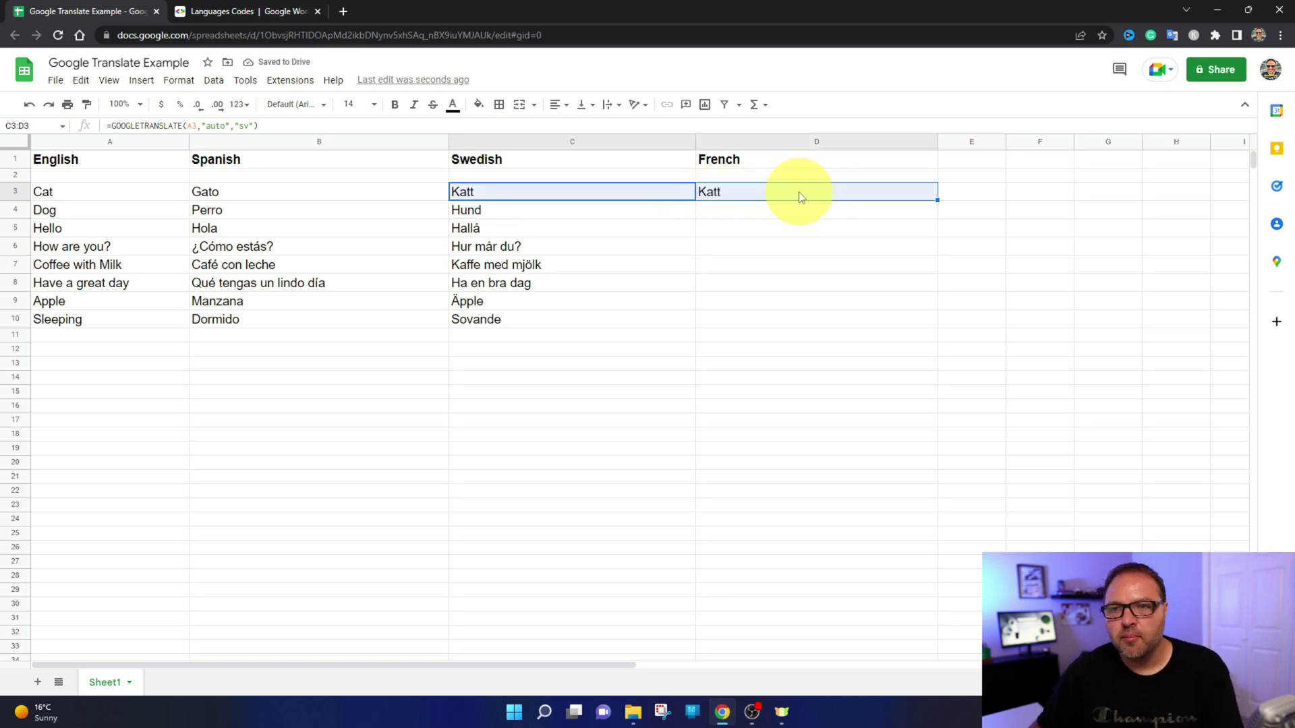
left_click(801, 196)
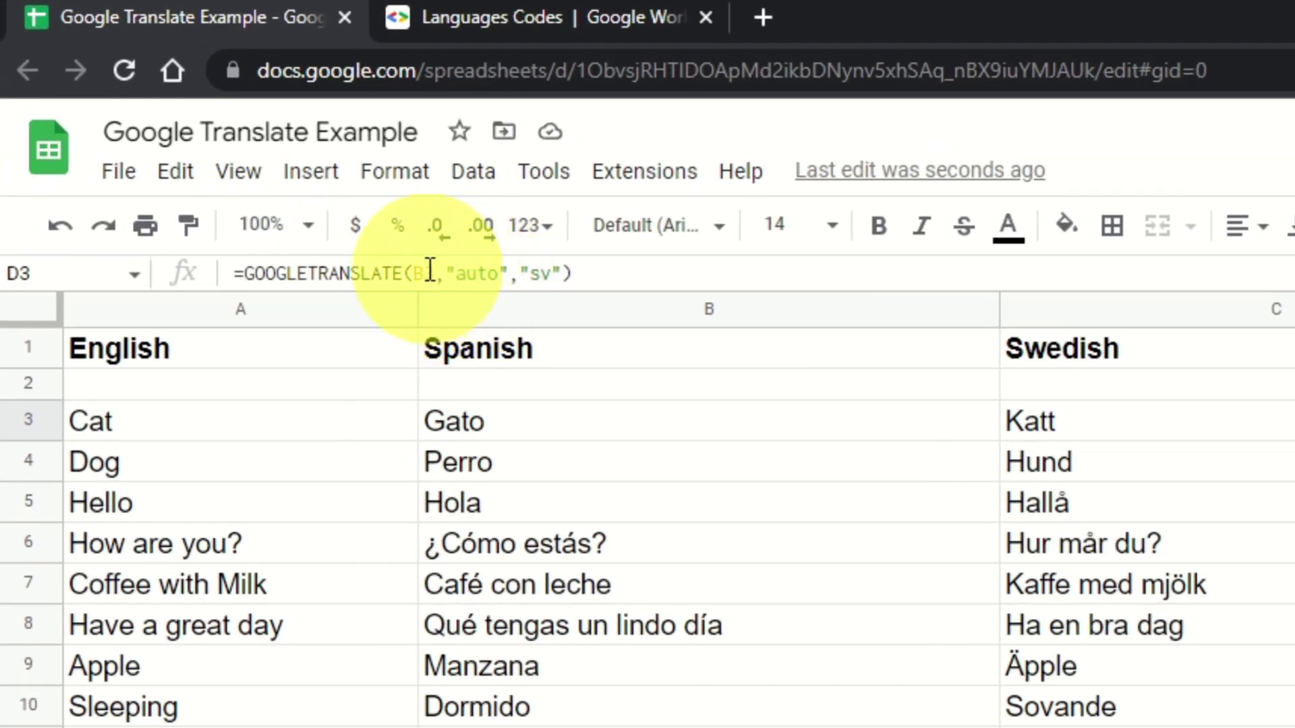
left_click(427, 269)
key("BackSpace")
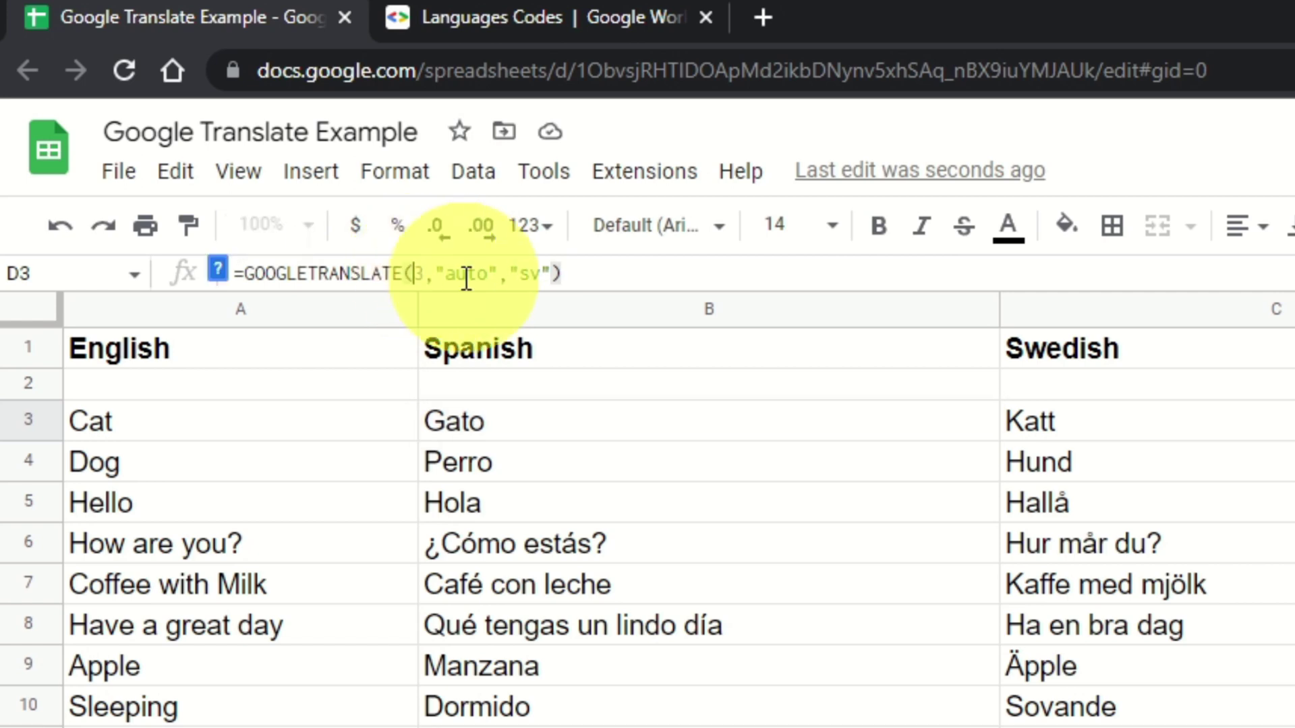
type("a")
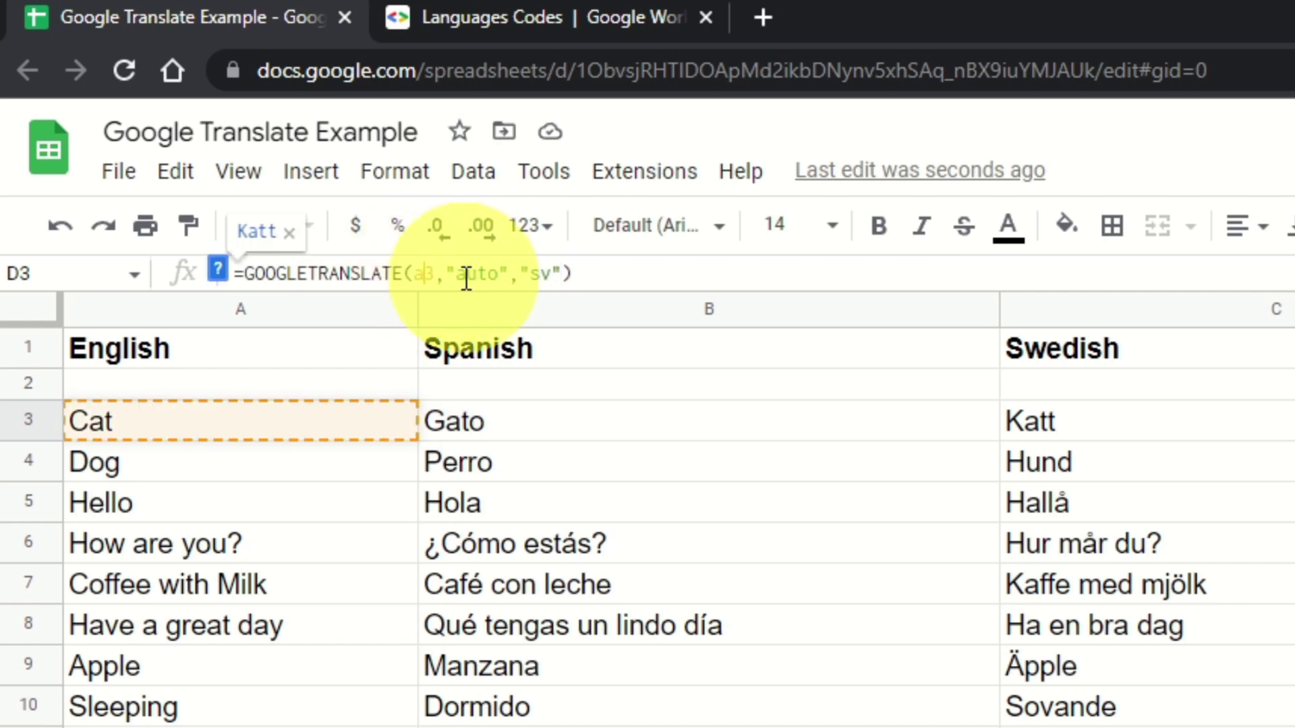
left_click(553, 273)
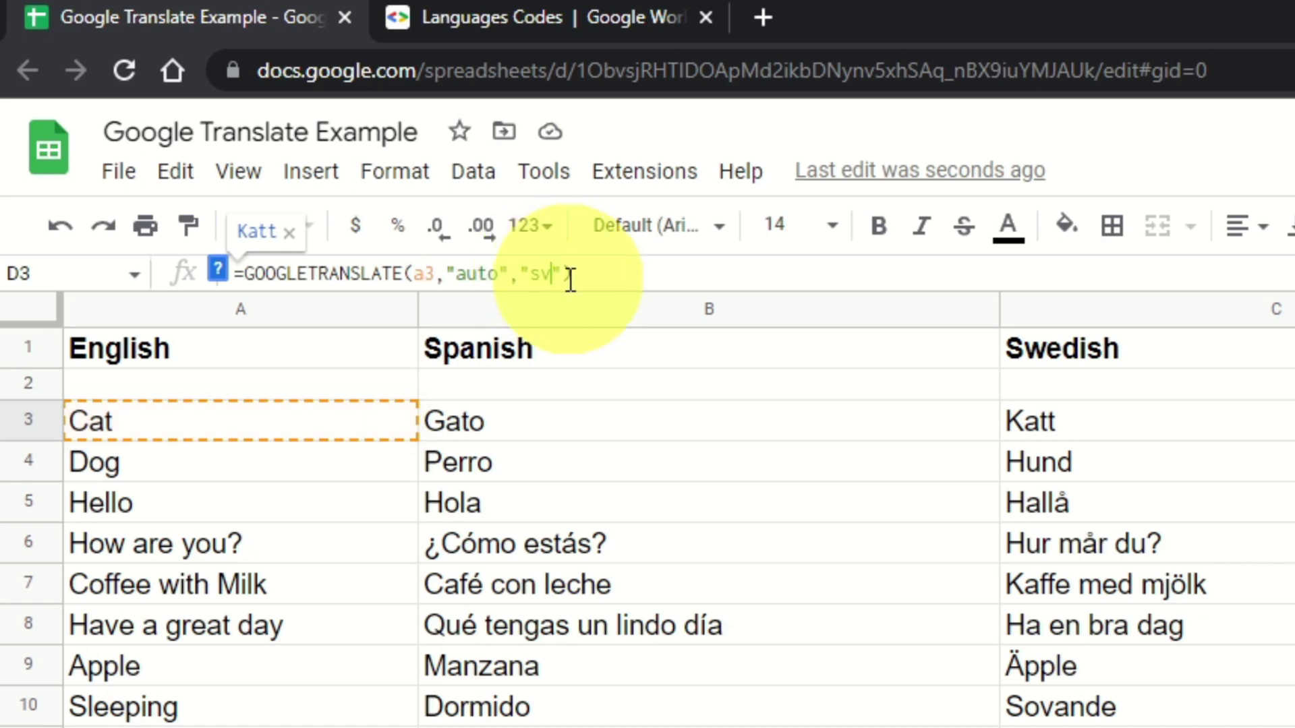
key("BackSpace")
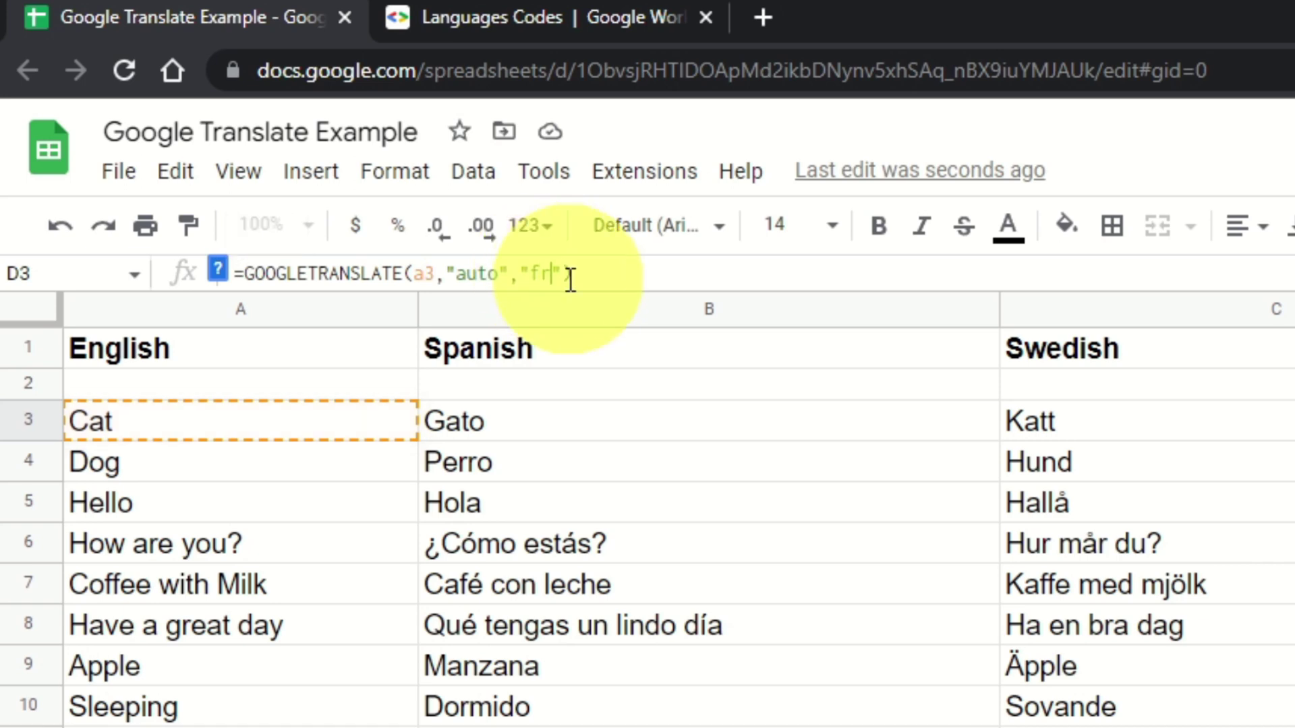
key("Return")
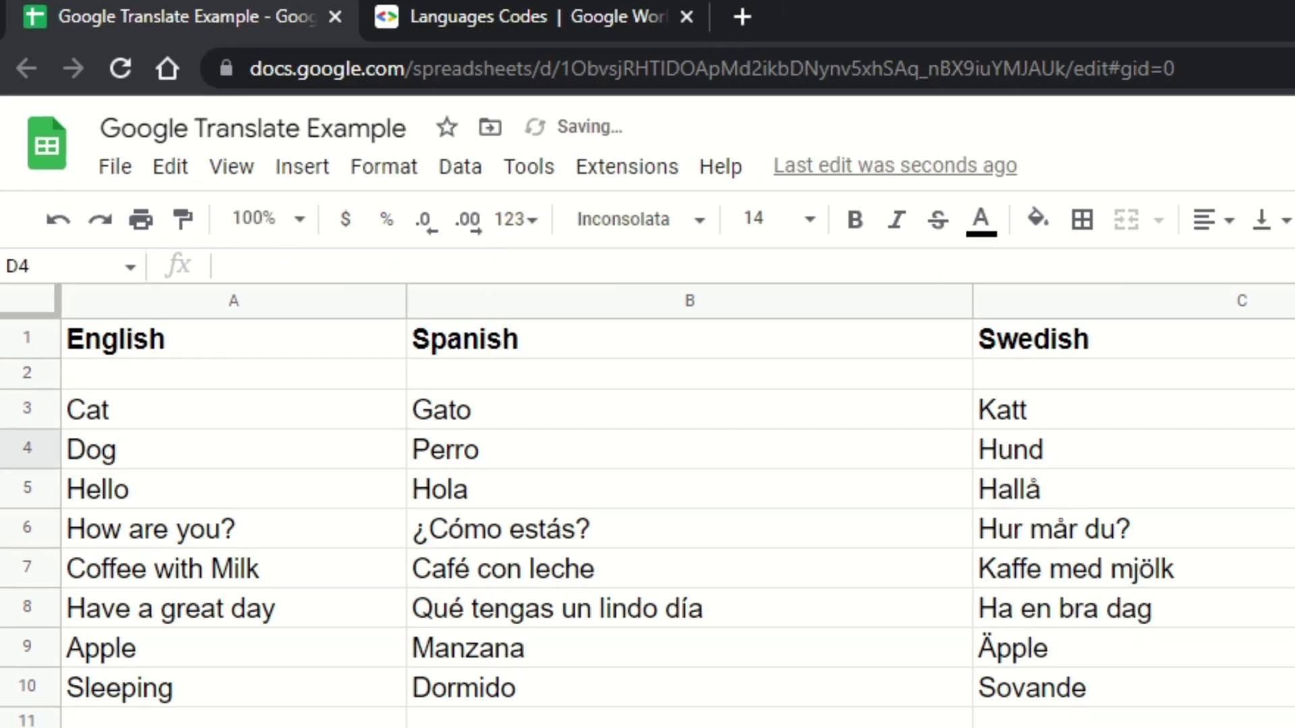
- Copy D3's French formula down the column through D10
left_click(1177, 252)
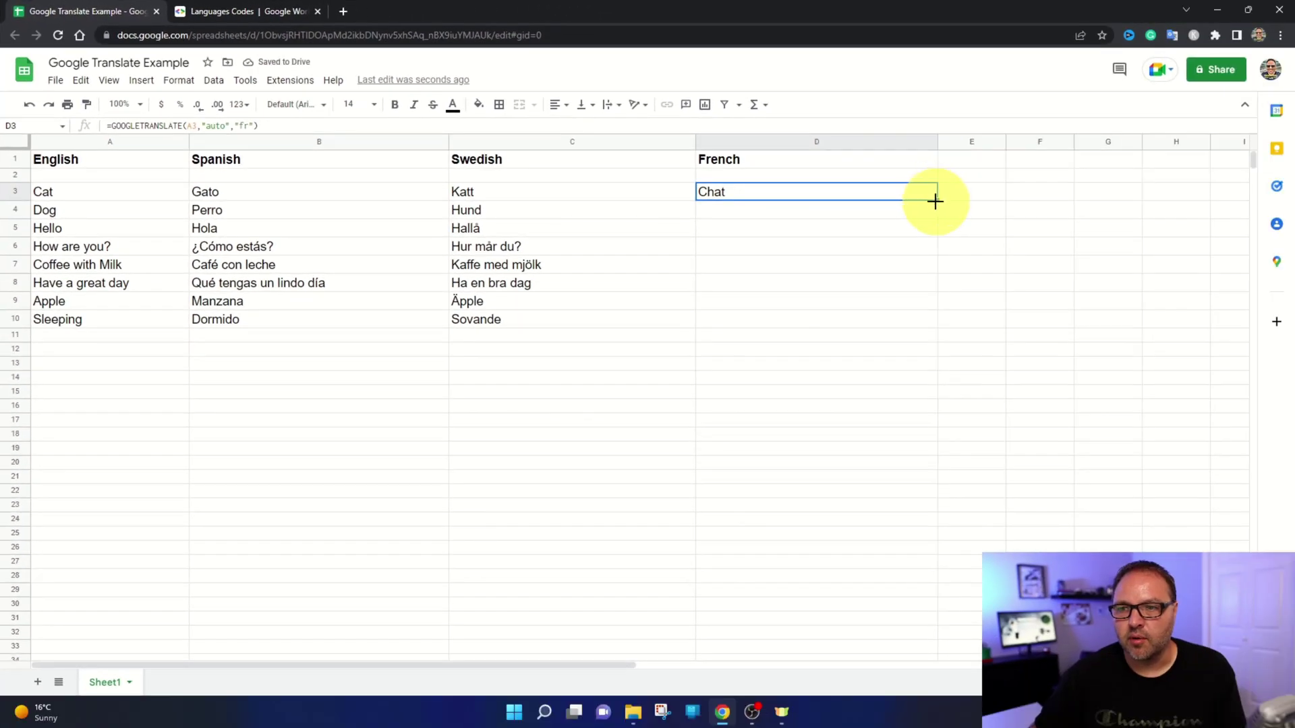
left_click_drag(1212, 252, 1217, 356)
left_click_drag(940, 276, 937, 322)
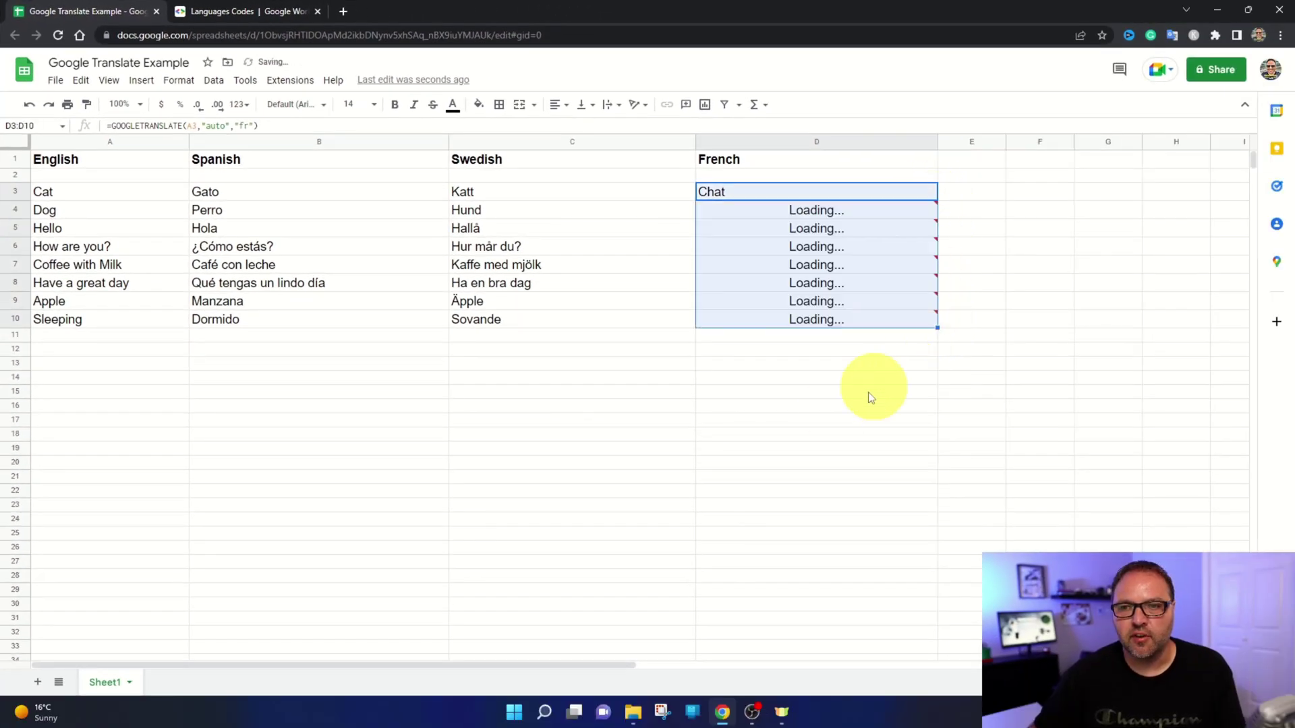